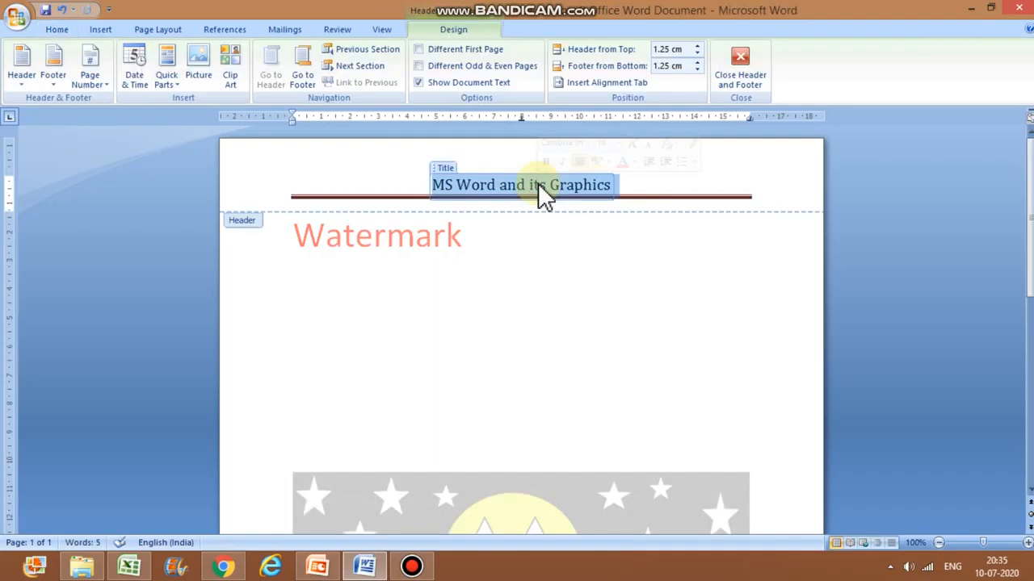
Step: Delete the header's title text and return to the document body
key(Delete)
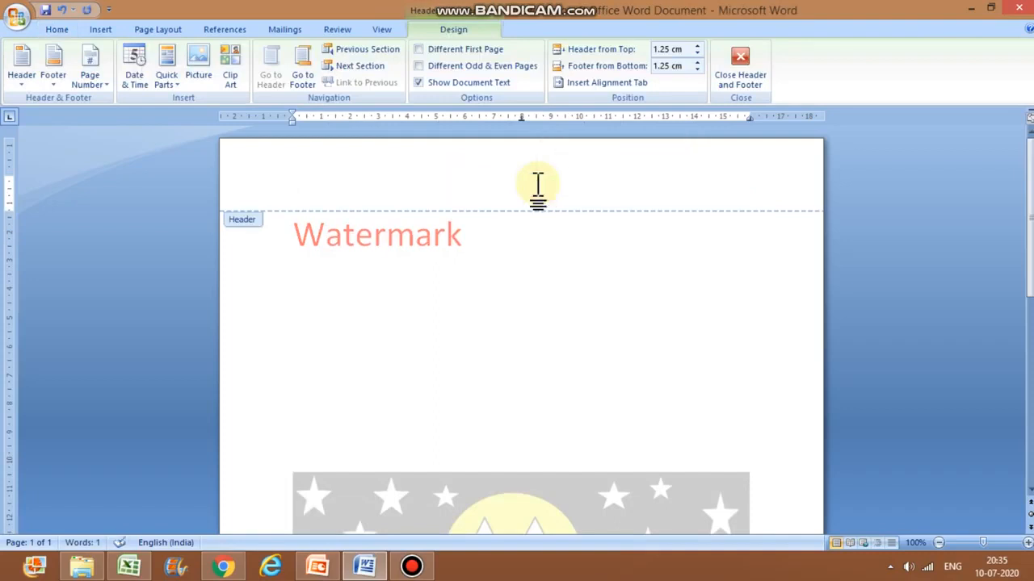
double_click(480, 266)
click(477, 300)
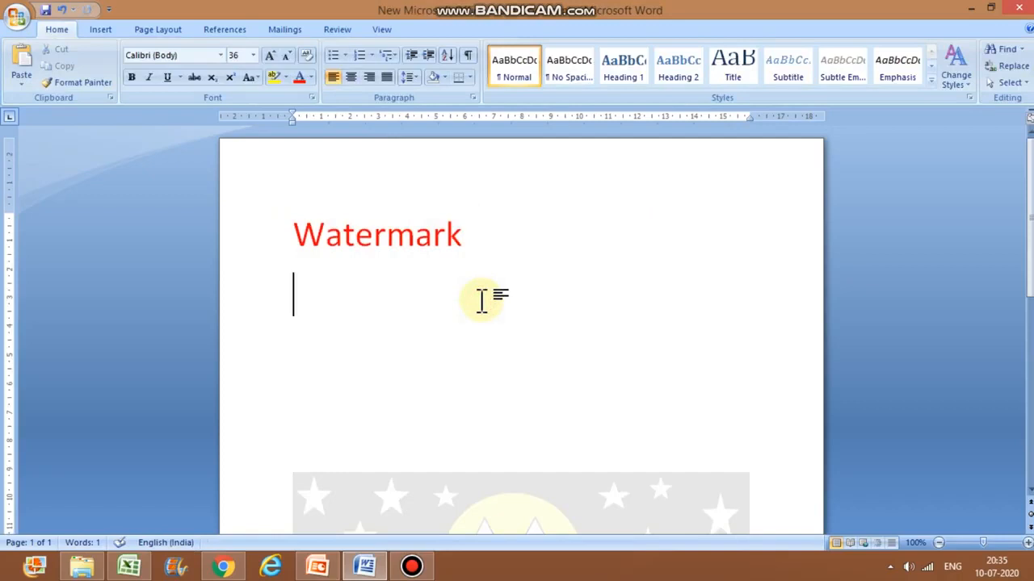
Step: Apply the CONFIDENTIAL 2 watermark to the page
click(173, 31)
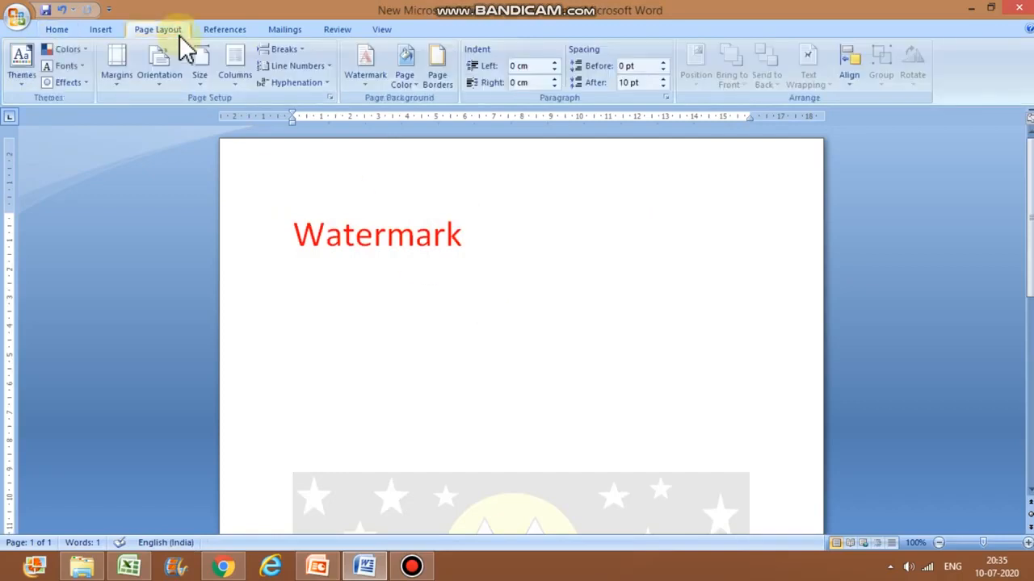
click(372, 74)
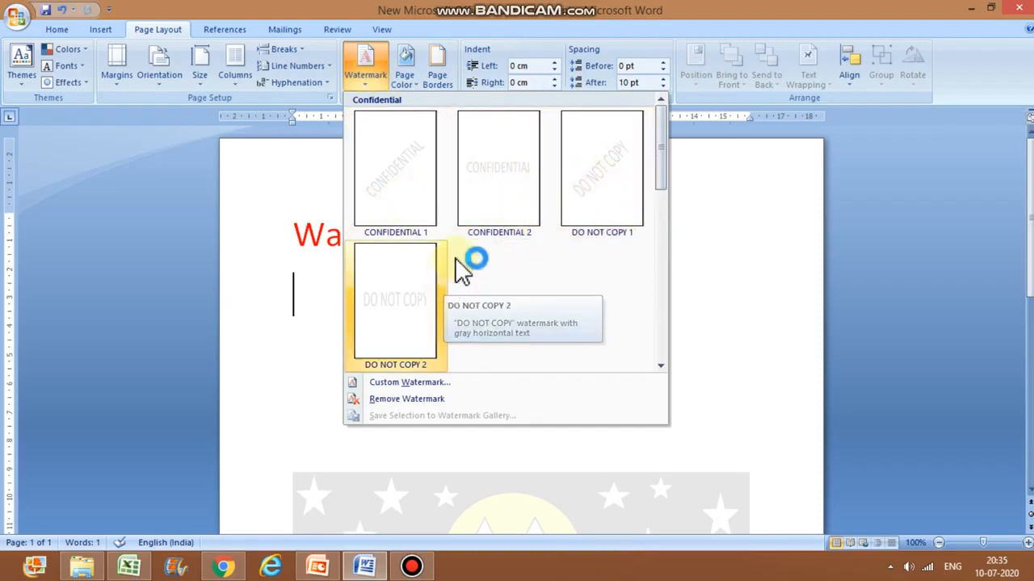
click(524, 200)
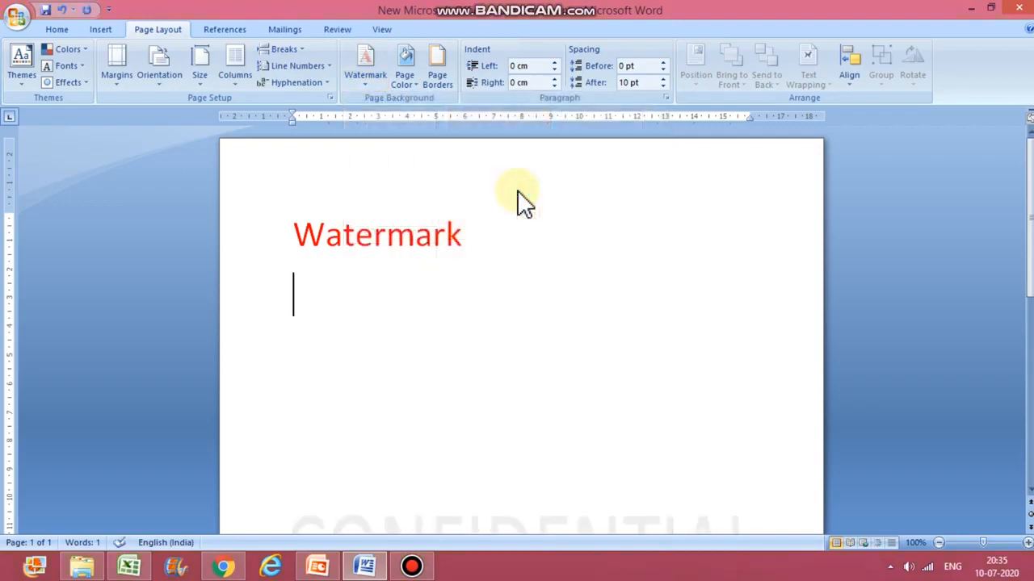
click(522, 201)
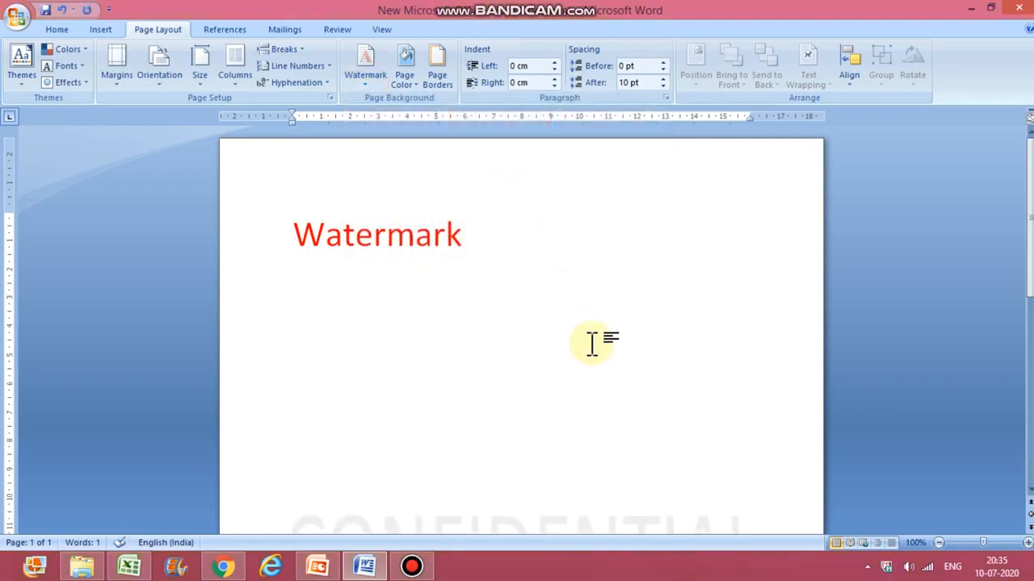
click(1028, 257)
drag(1028, 257, 1024, 378)
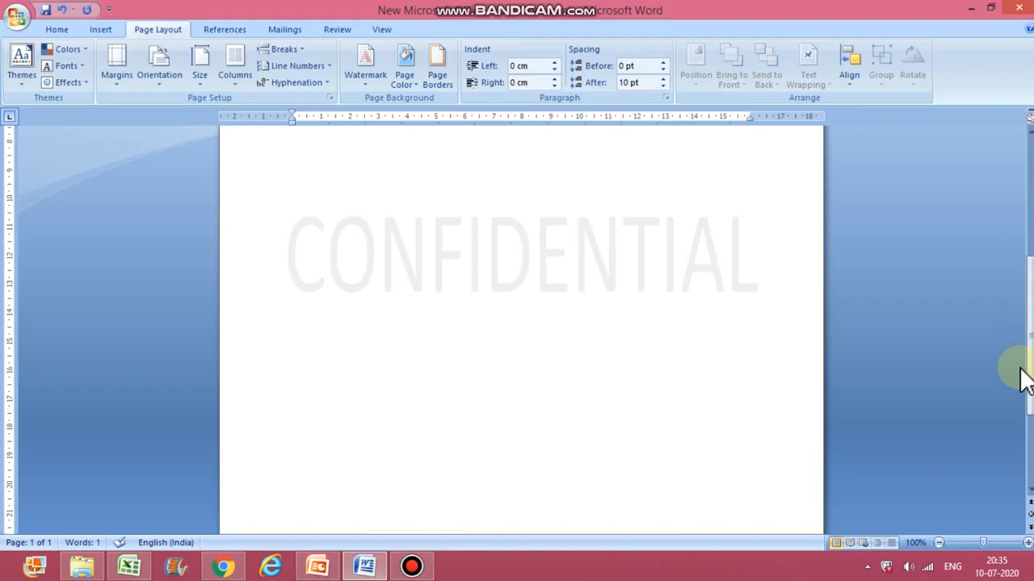
click(366, 73)
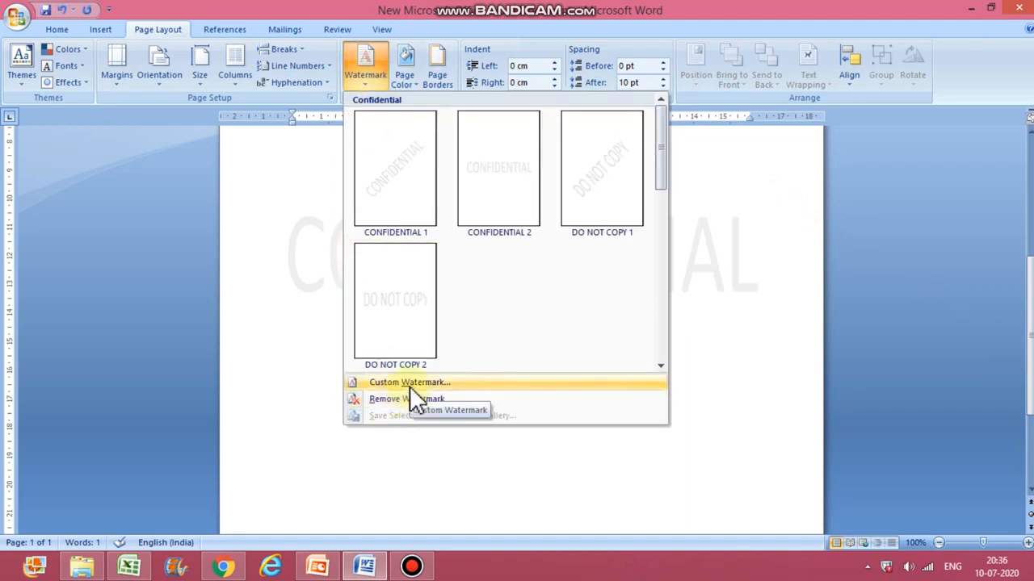
click(287, 369)
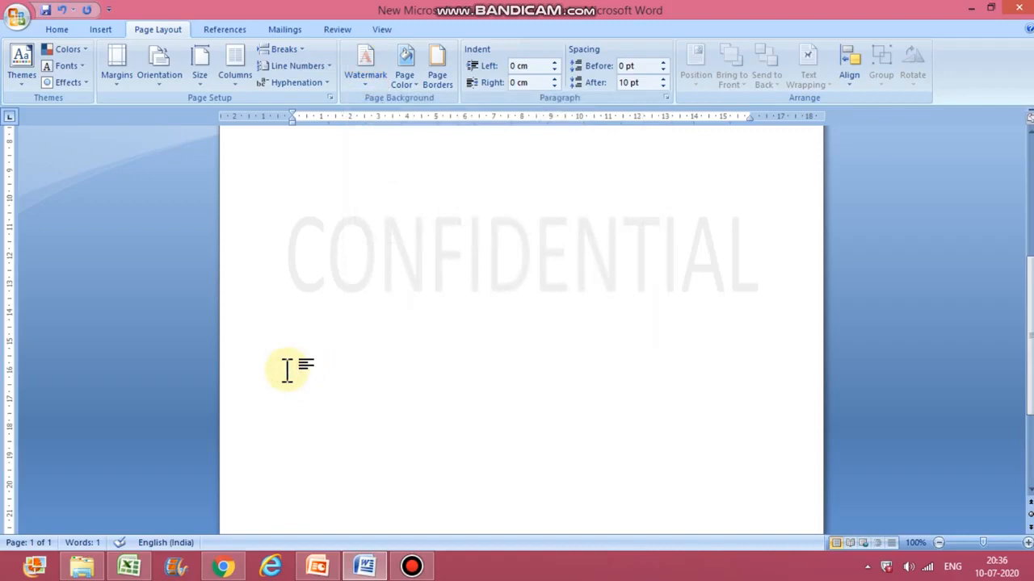
Step: Insert the built-in Alphabet header at the top of the page
click(109, 29)
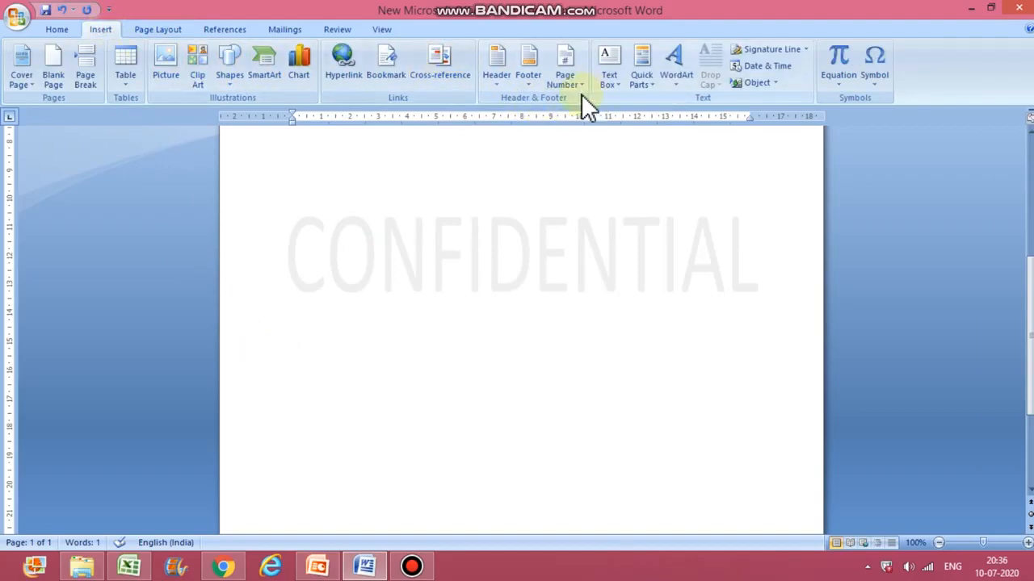
click(502, 76)
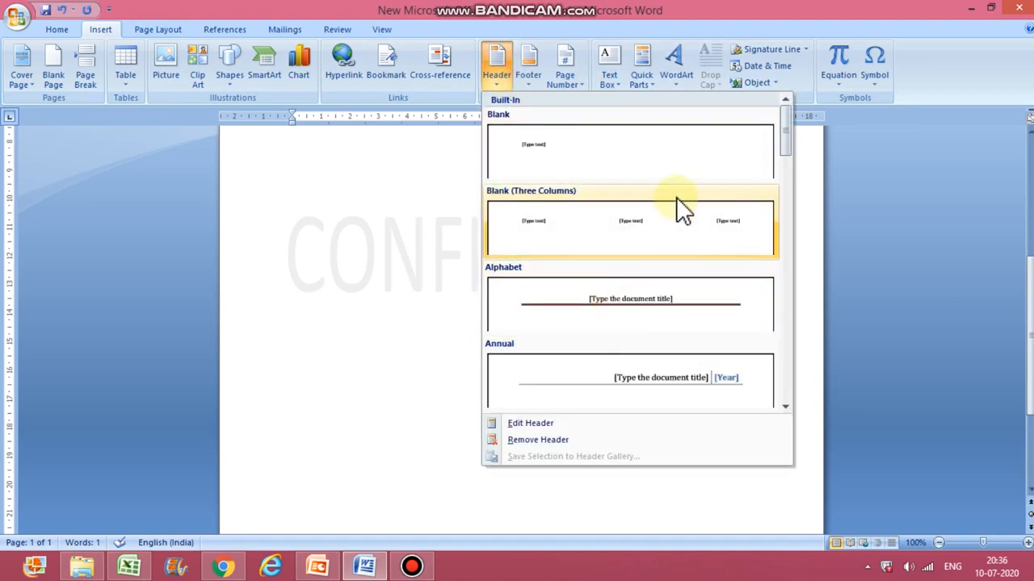
click(672, 309)
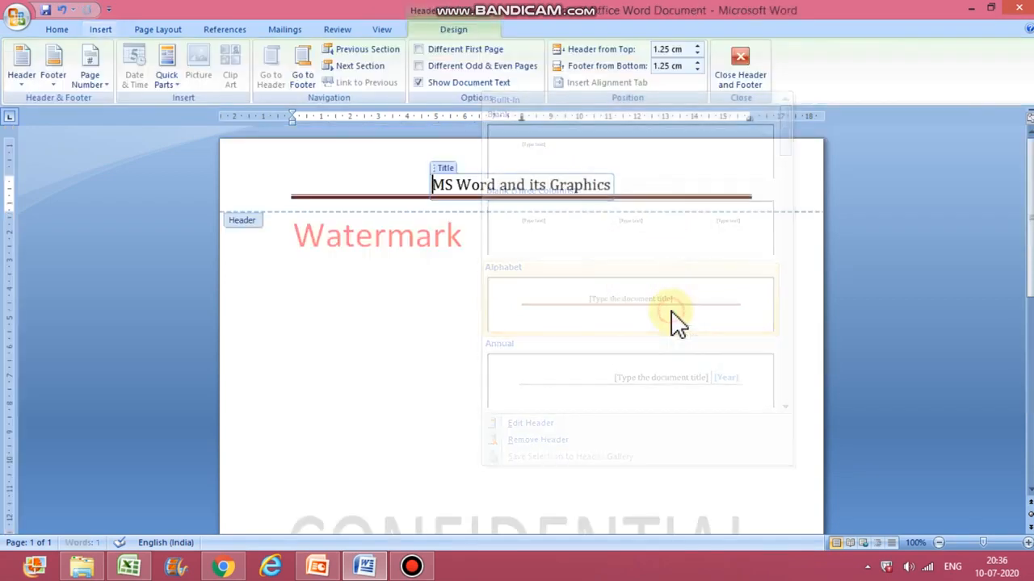
Step: Replace the header title with "CH3 MS WORD and its Graphics" and leave the header
click(620, 188)
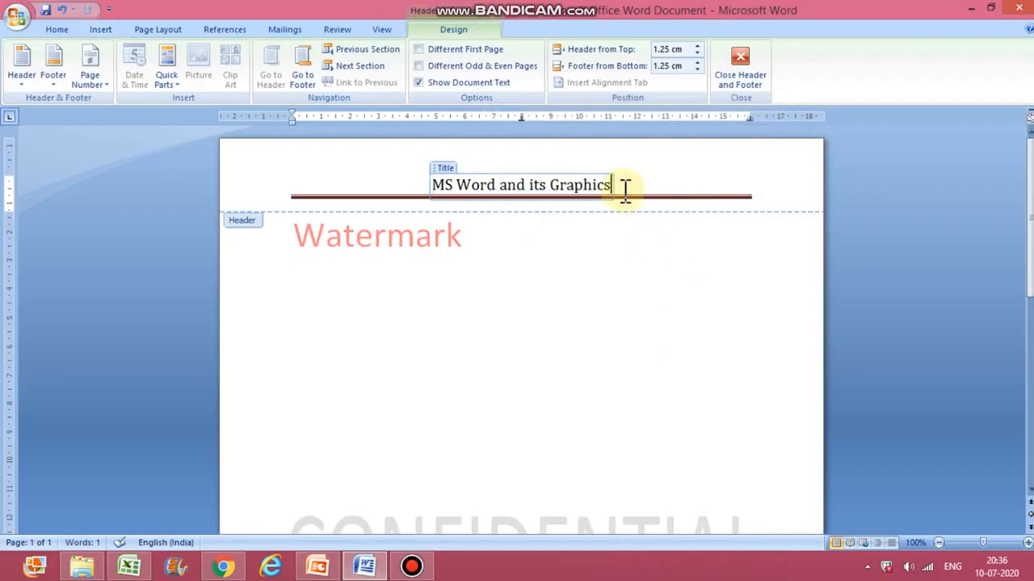
key(BackSpace)
key(BackSpace)
key(BackSpace)
key(BackSpace)
key(BackSpace)
key(BackSpace)
key(BackSpace)
key(BackSpace)
key(BackSpace)
key(BackSpace)
key(BackSpace)
key(BackSpace)
key(BackSpace)
key(BackSpace)
key(BackSpace)
key(BackSpace)
key(BackSpace)
key(BackSpace)
key(BackSpace)
key(BackSpace)
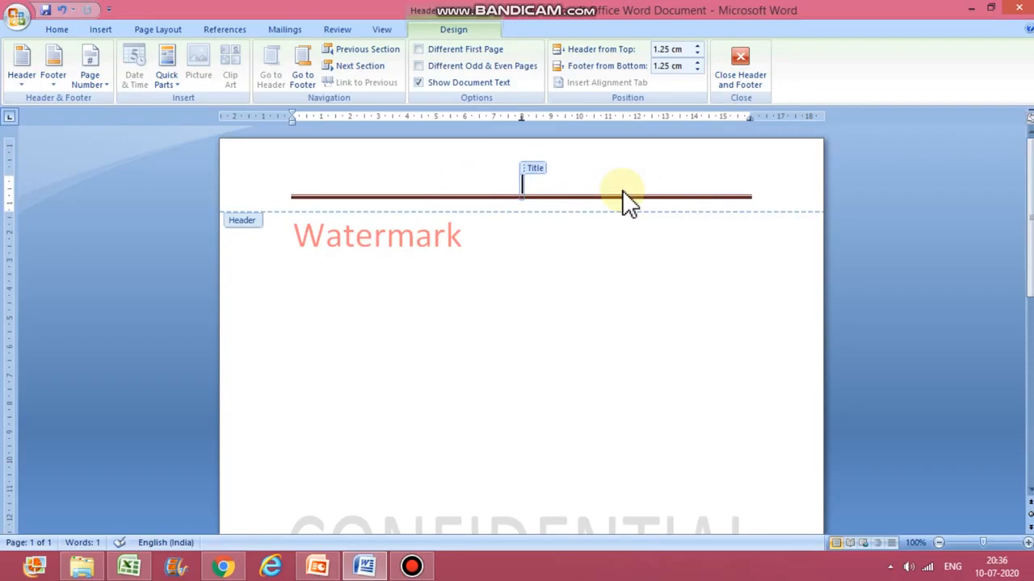
text(CH3 )
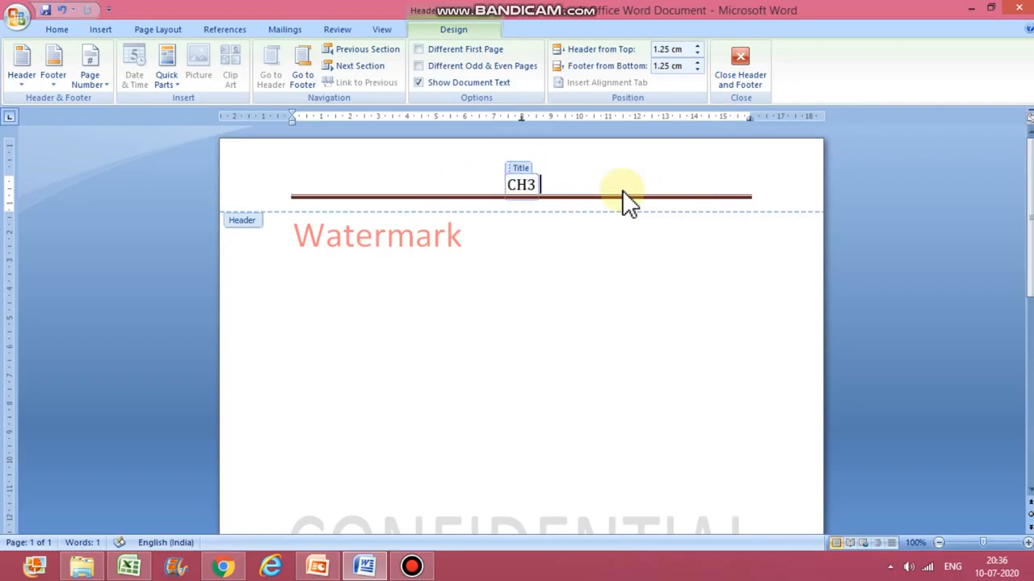
text(MS WO)
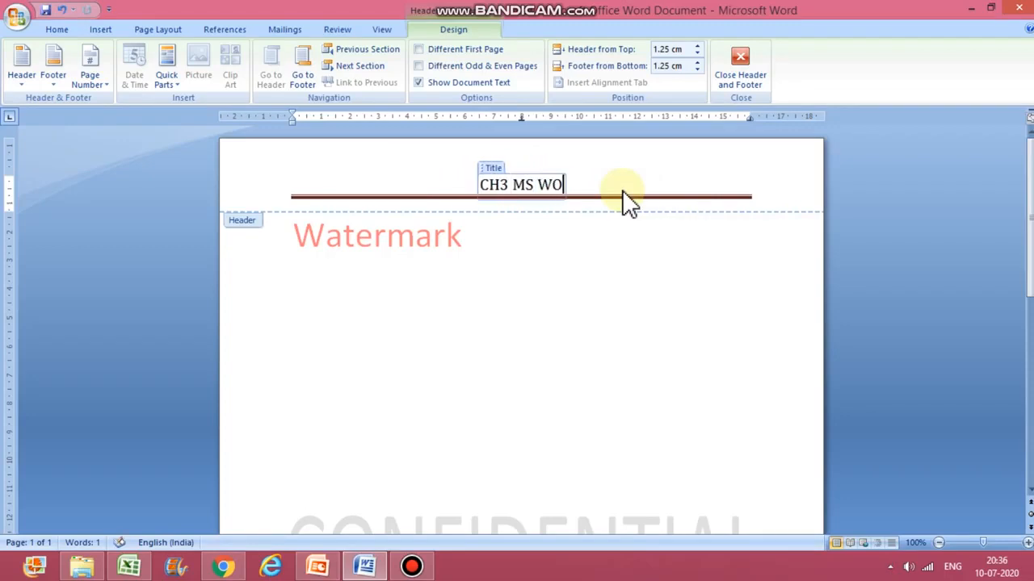
text(RD and)
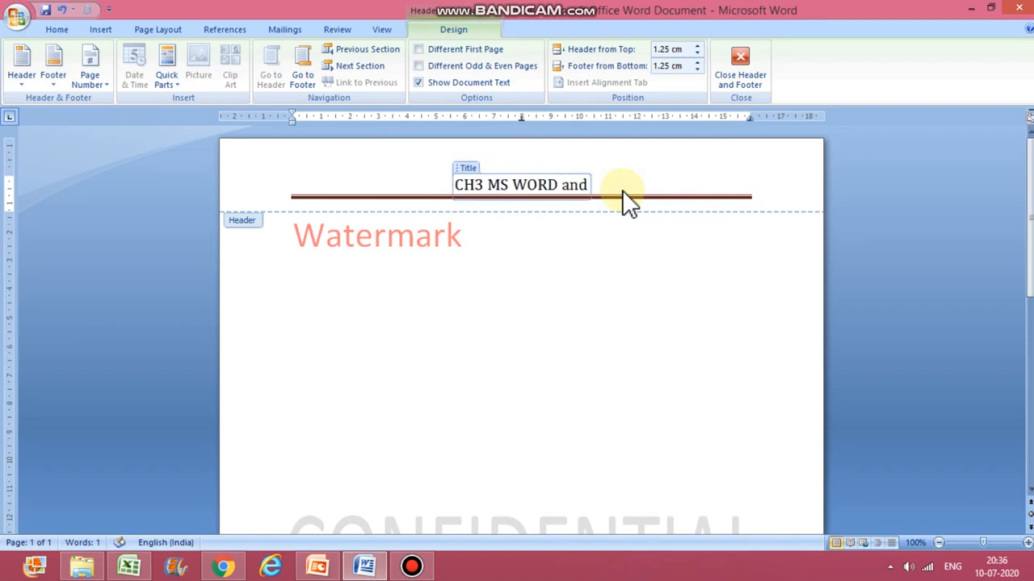
text( its)
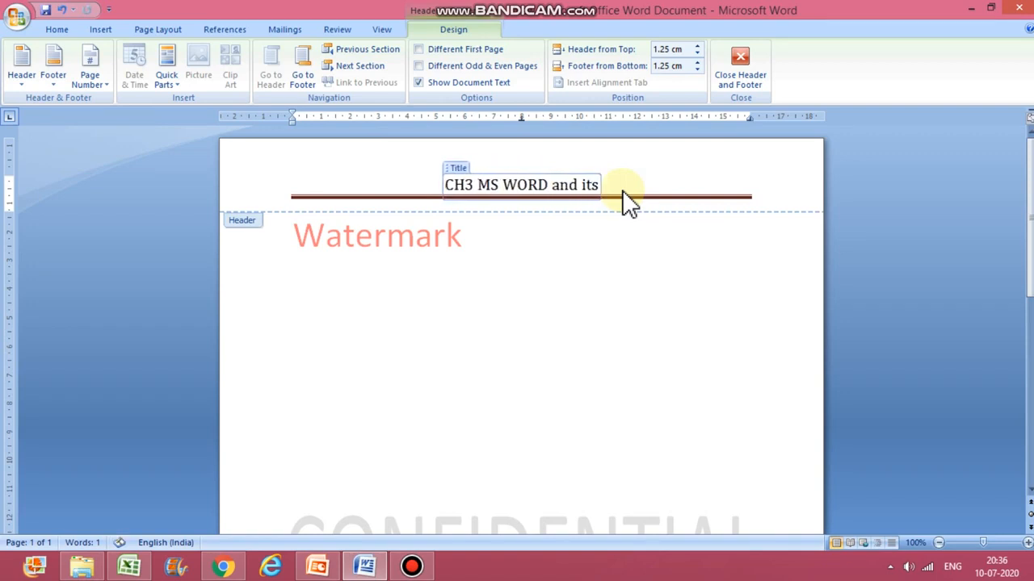
text( Graphics)
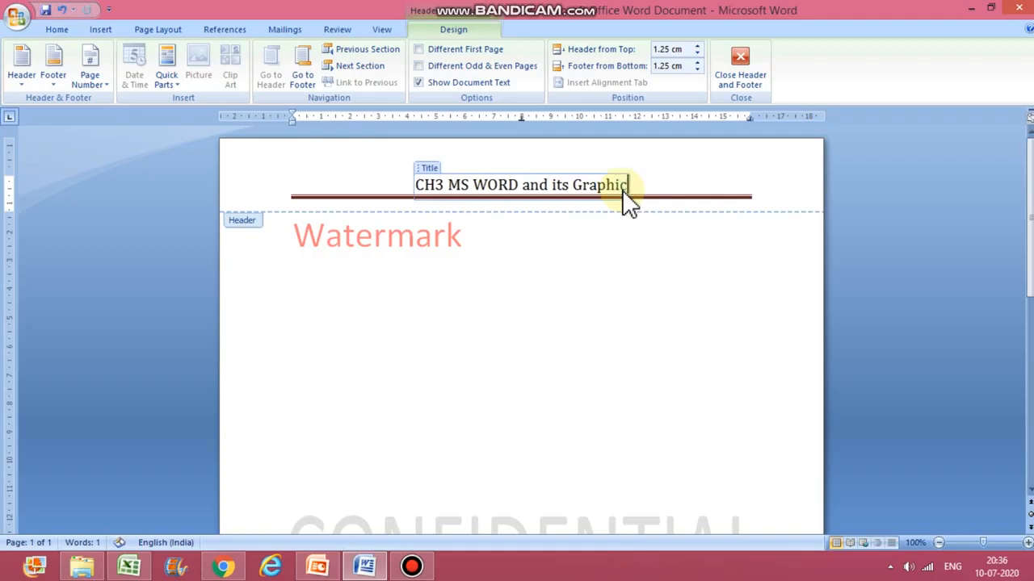
double_click(643, 257)
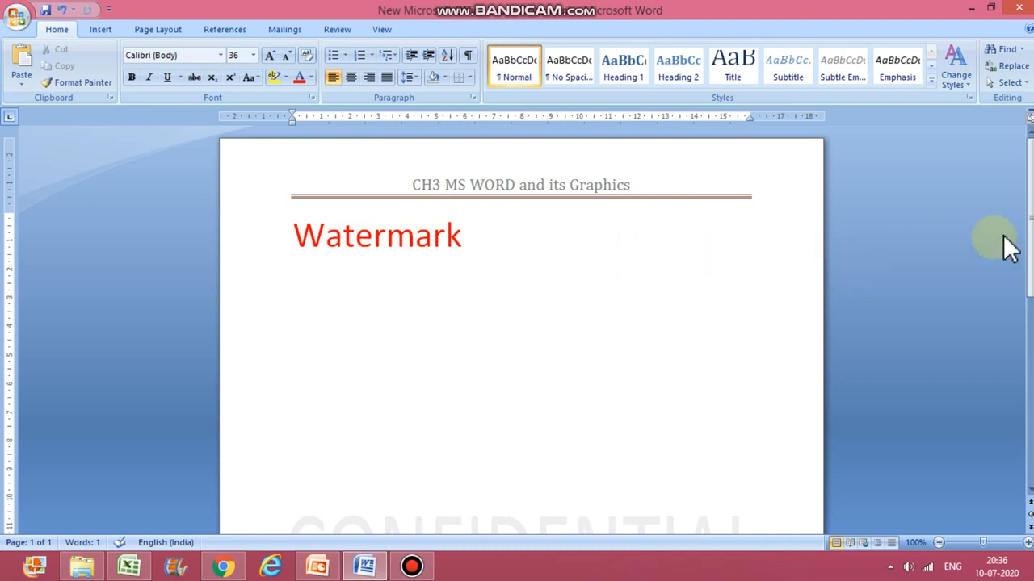
Step: Open the page footer for editing and insert several blank lines in it
drag(1028, 240, 1030, 469)
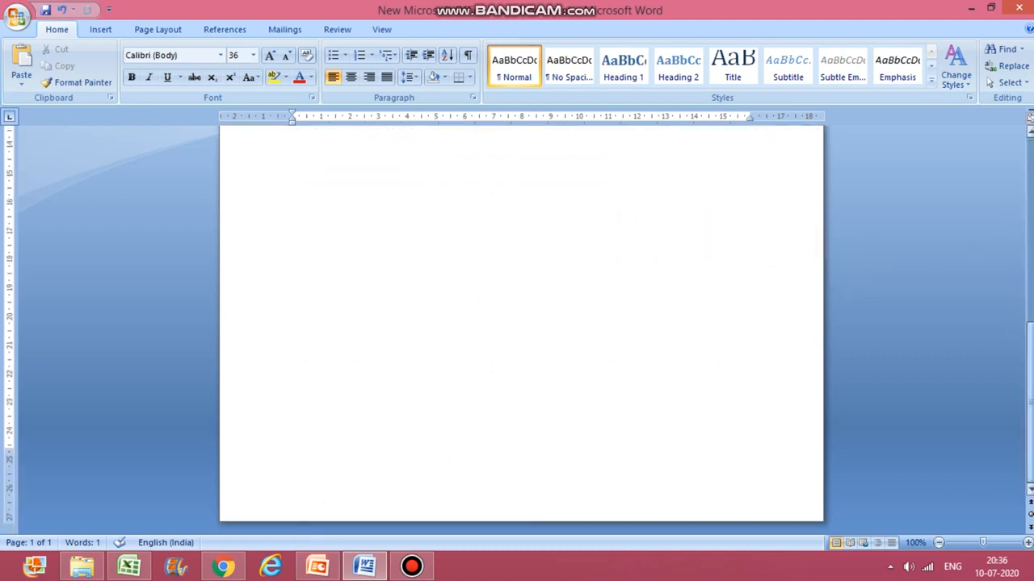
key(Return)
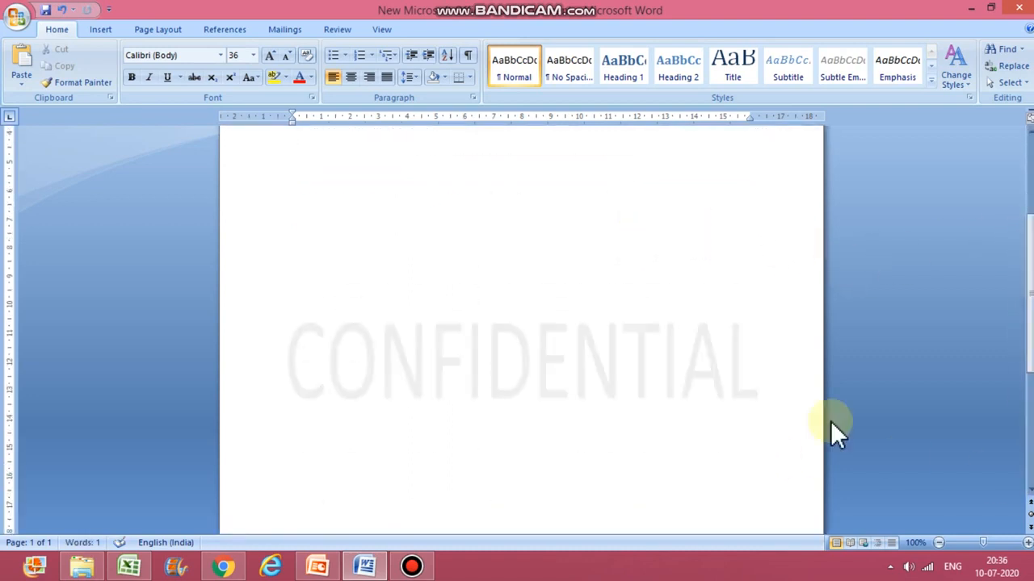
drag(1029, 339, 1022, 514)
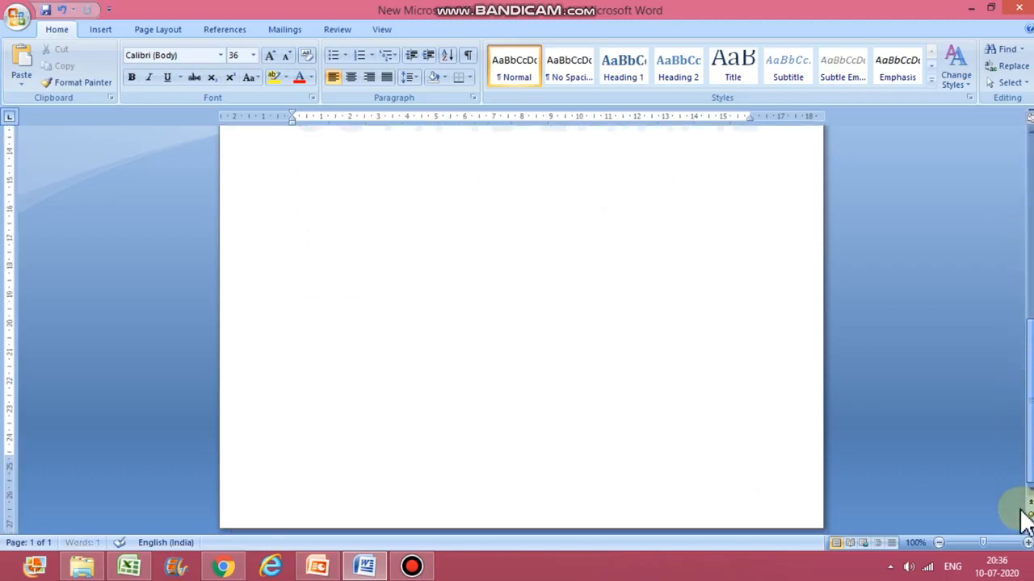
double_click(777, 489)
key(Return)
key(Return)
key(Return)
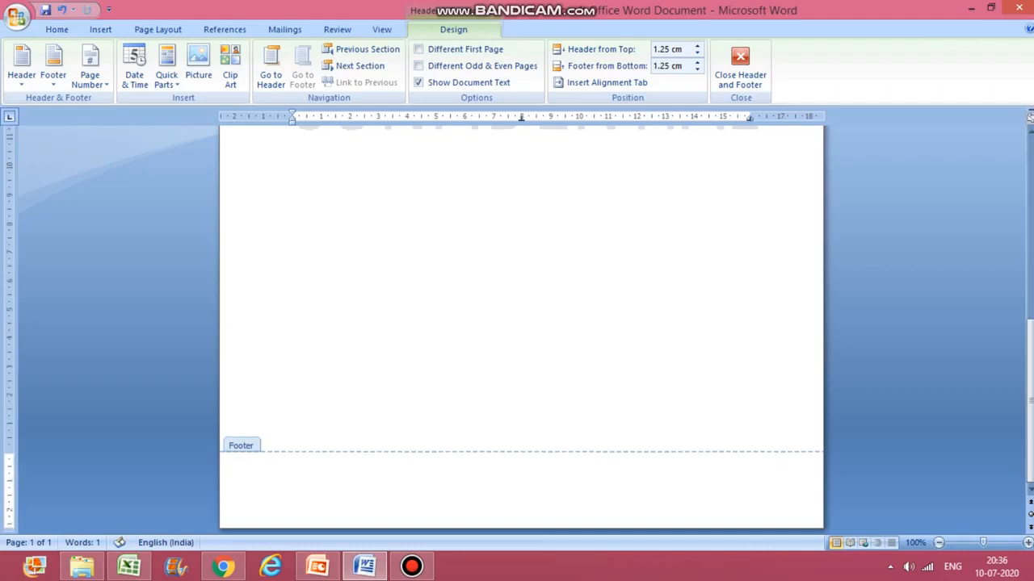
key(Return)
key(Return)
key(Return)
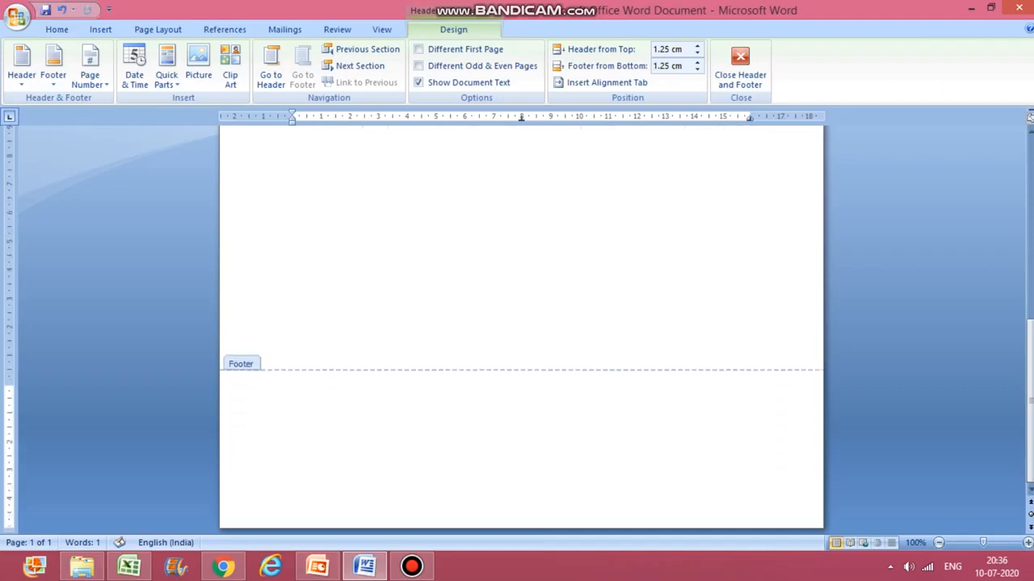
Step: Remove three blank lines from the footer
click(659, 345)
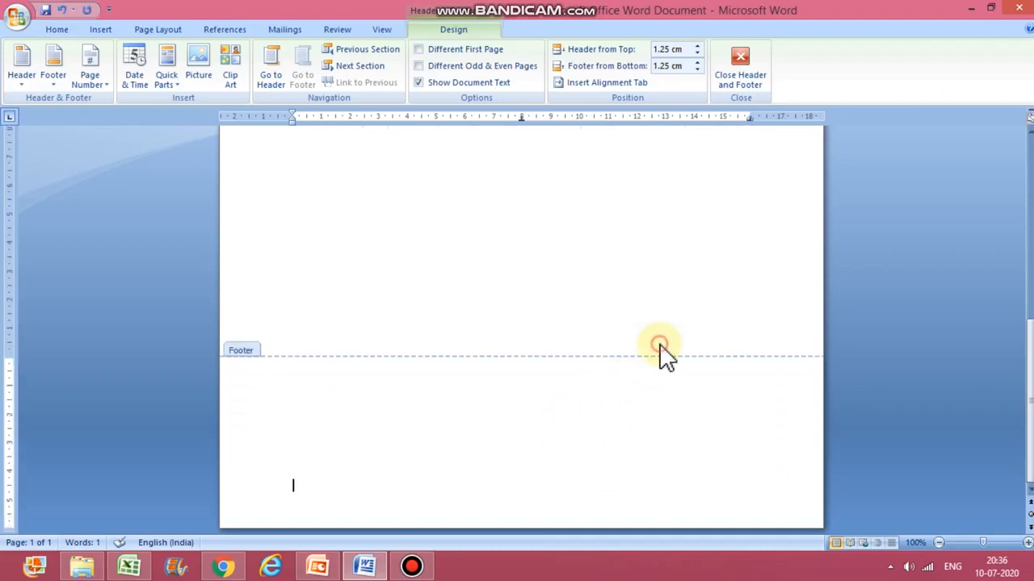
click(678, 332)
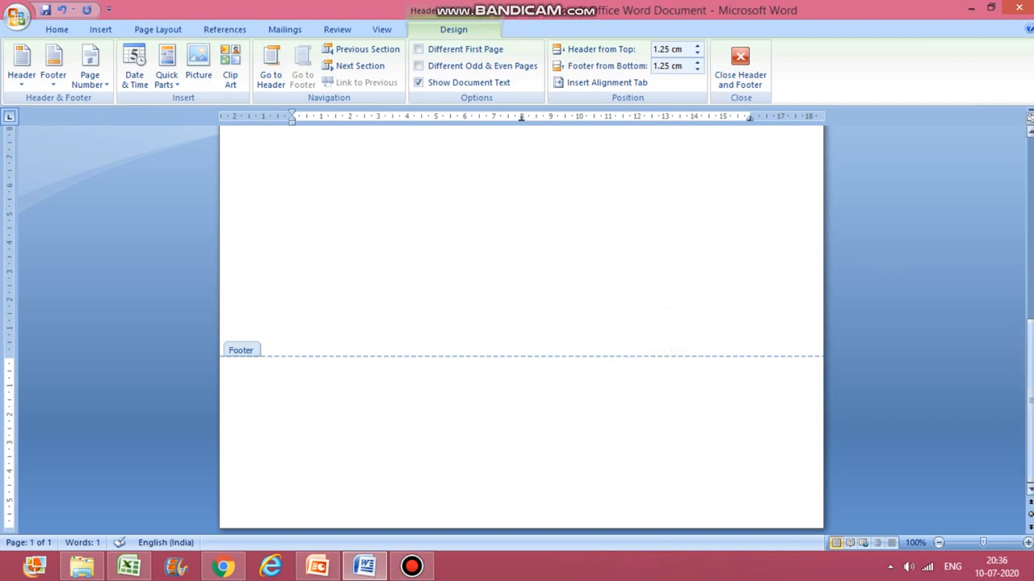
drag(1029, 397, 1028, 496)
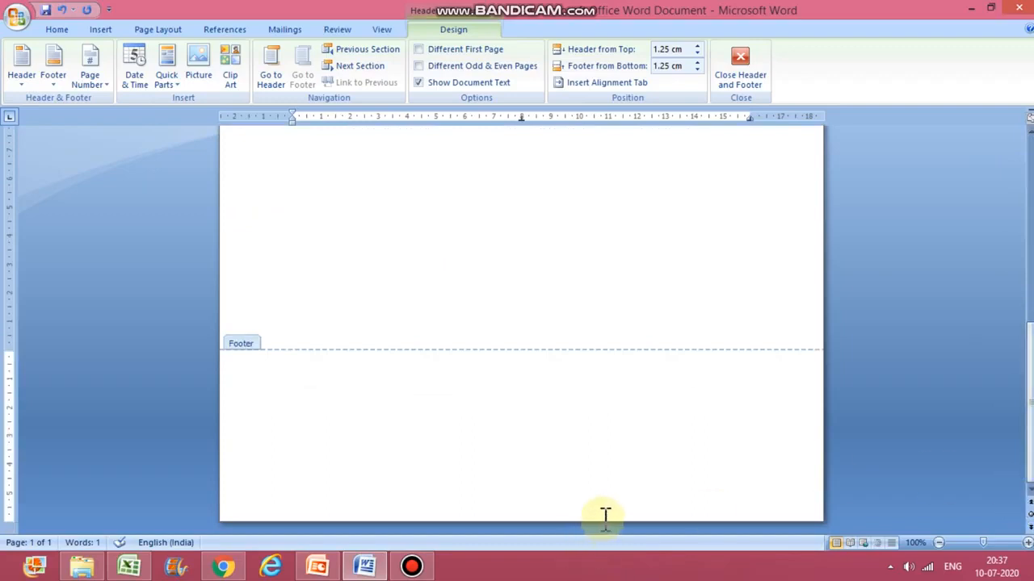
key(BackSpace)
key(BackSpace)
key(BackSpace)
key(BackSpace)
key(BackSpace)
key(BackSpace)
key(BackSpace)
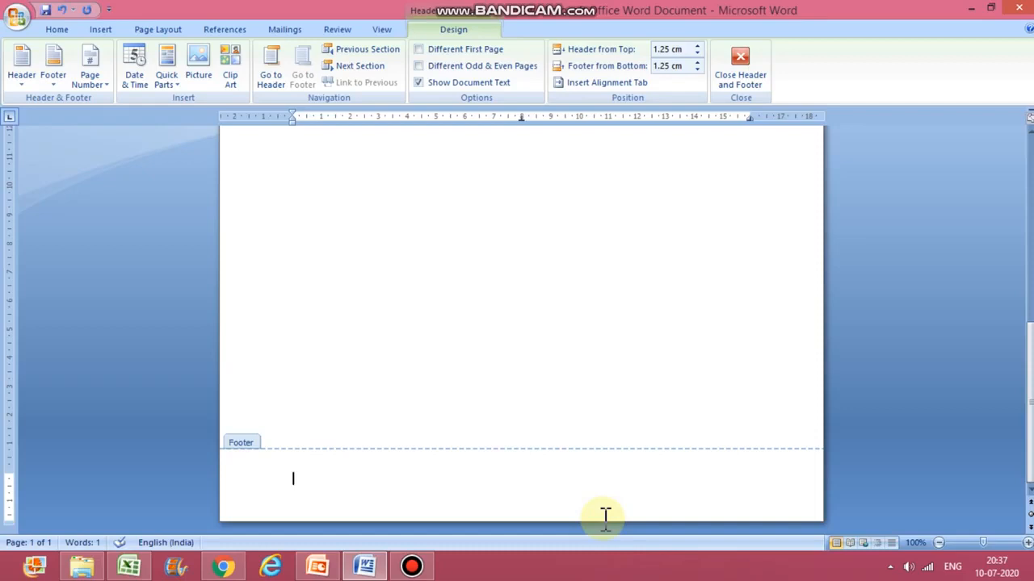
Step: Enter "Ch 3" as the footer text and return to the document body
text(Ch 3)
click(773, 365)
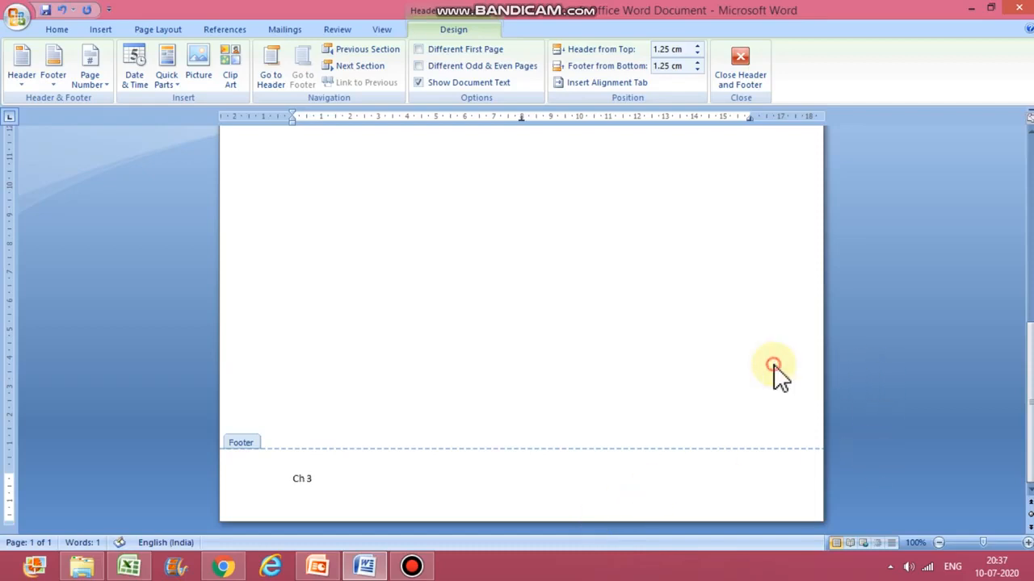
double_click(773, 365)
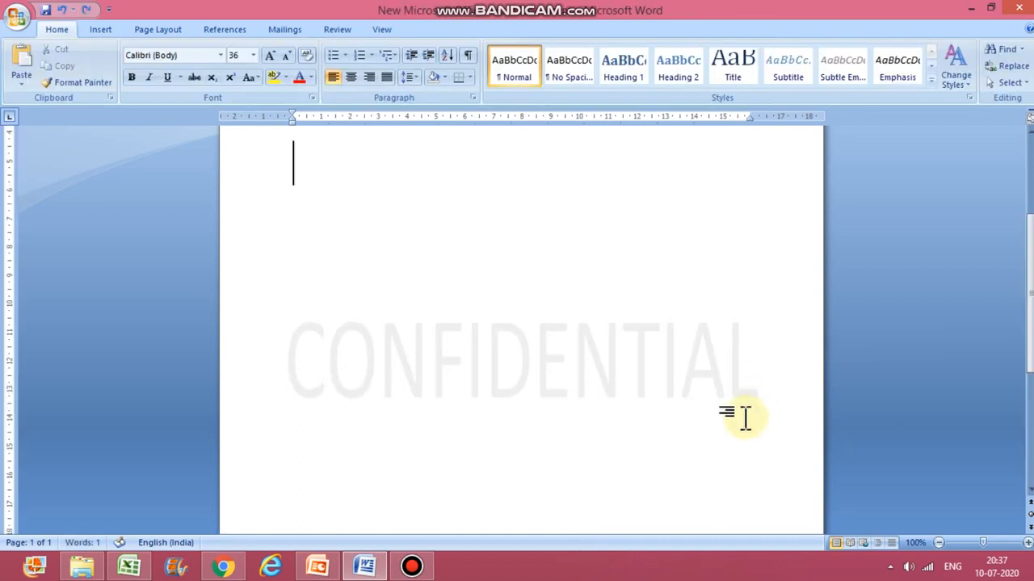
Step: Insert twelve blank paragraphs in the body to extend the document onto more pages
key(Return)
key(Return)
key(Return)
key(Return)
key(Return)
key(Return)
key(Return)
key(Return)
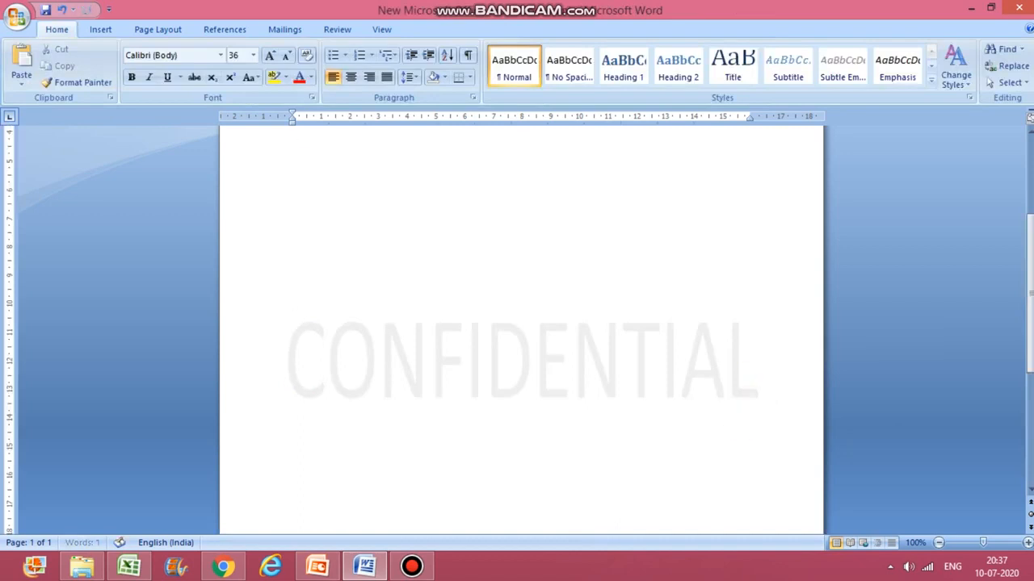
key(Return)
key(Return)
key(Return)
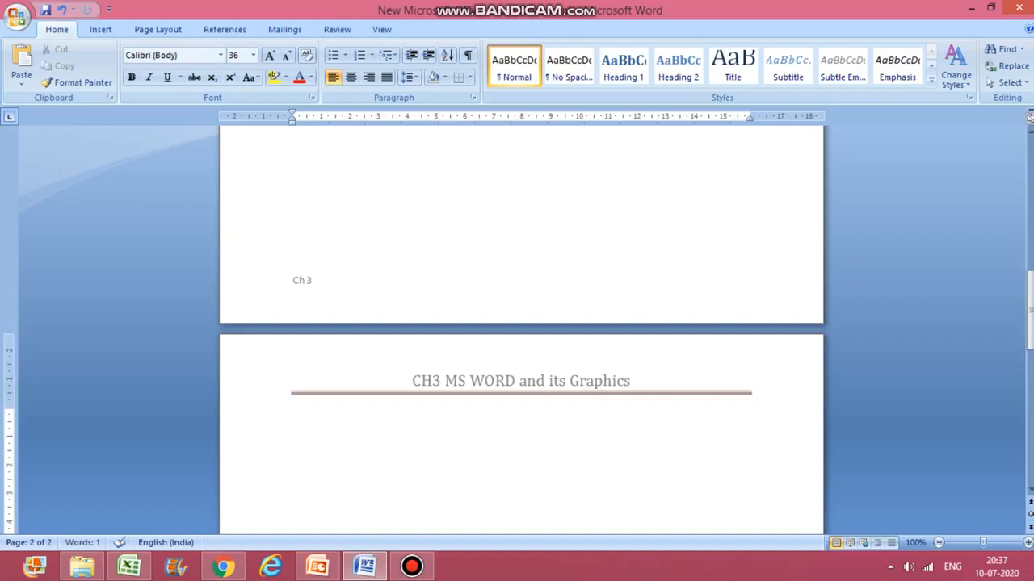
key(Return)
key(Return)
key(Return)
key(Return)
key(Return)
key(Return)
key(Return)
key(Return)
key(Return)
key(Return)
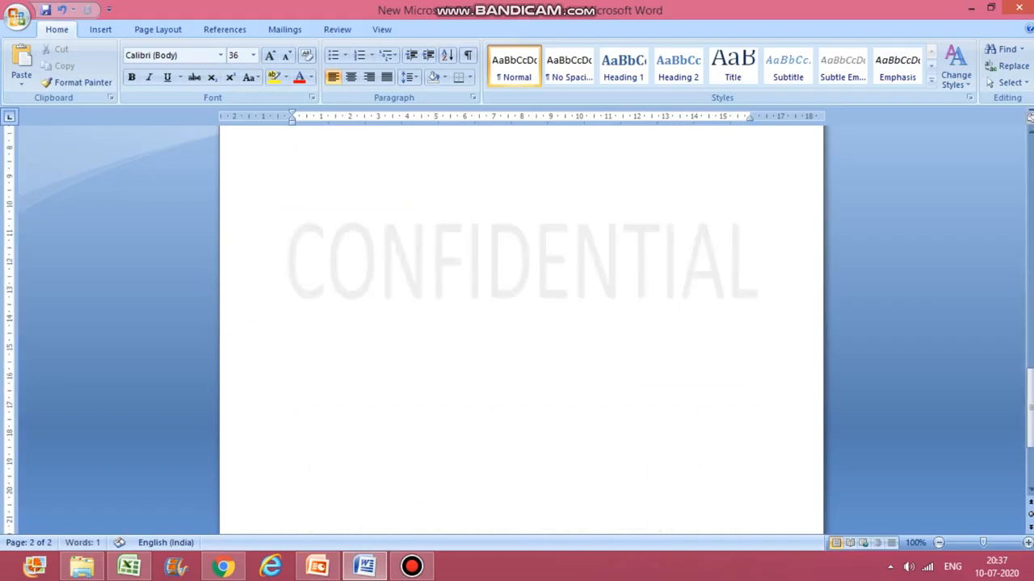
key(Return)
key(Return)
key(Return)
key(Return)
key(Return)
key(Return)
key(Return)
key(Return)
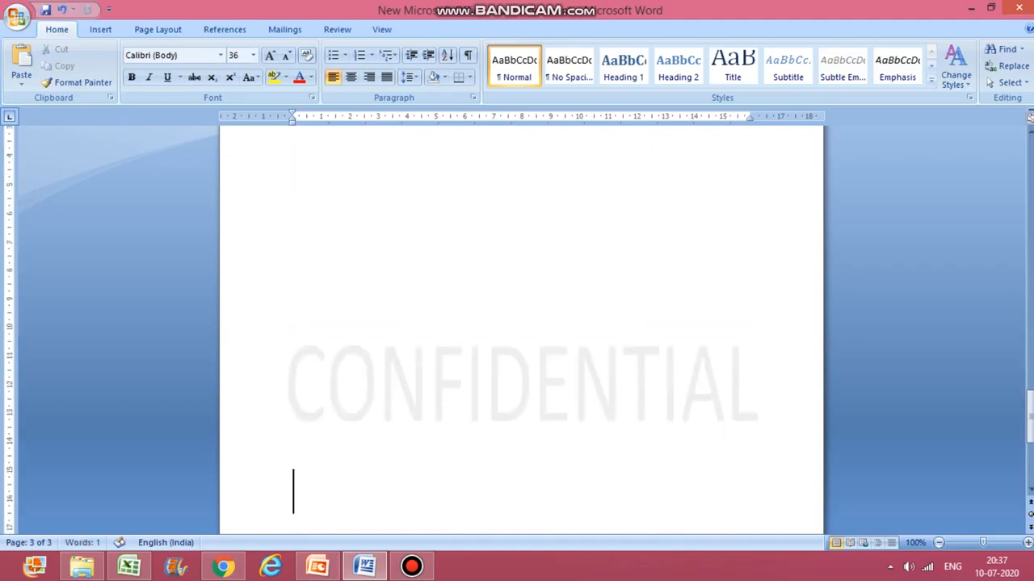
Step: Add six more blank paragraphs so the document runs onto a fifth page
key(Return)
key(Return)
key(Return)
key(Return)
key(Return)
key(Return)
key(Return)
key(Return)
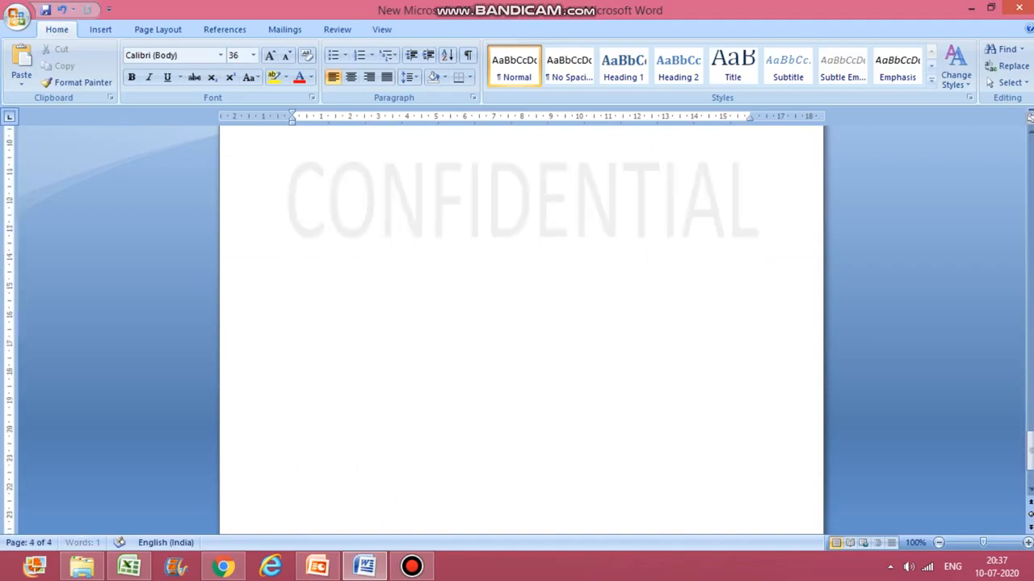
key(Return)
key(Return)
key(Return)
key(Return)
key(Return)
key(Return)
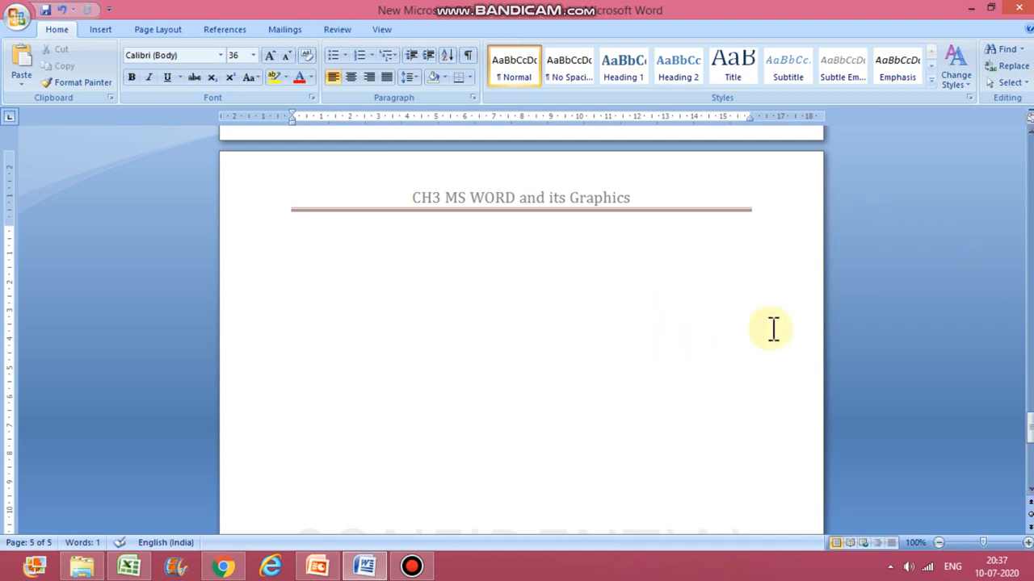
Step: Delete the red Watermark heading at the top of the first page
drag(1023, 437, 1001, 146)
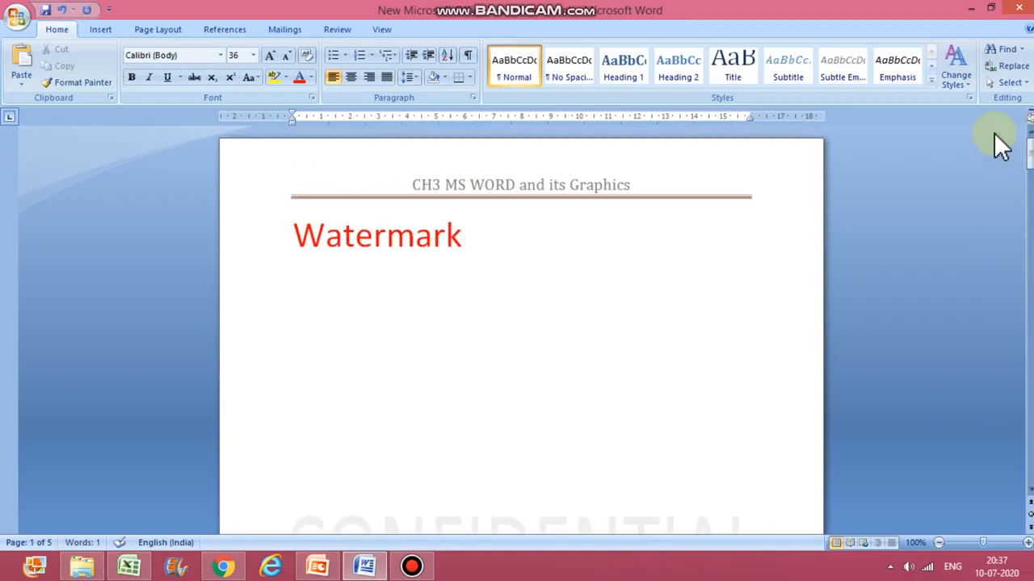
click(540, 240)
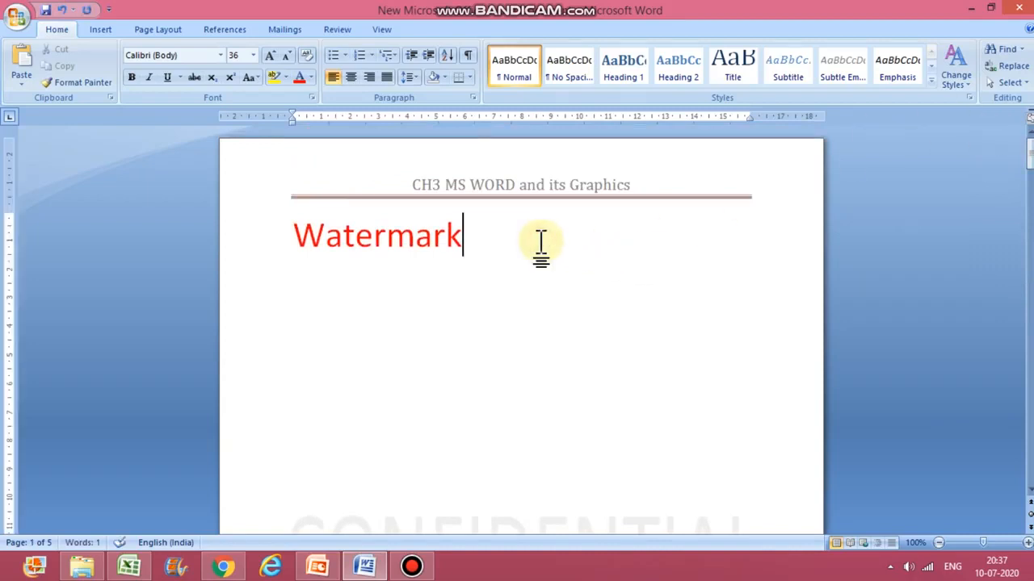
key(BackSpace)
key(BackSpace)
key(BackSpace)
key(BackSpace)
key(BackSpace)
key(BackSpace)
key(BackSpace)
key(BackSpace)
key(BackSpace)
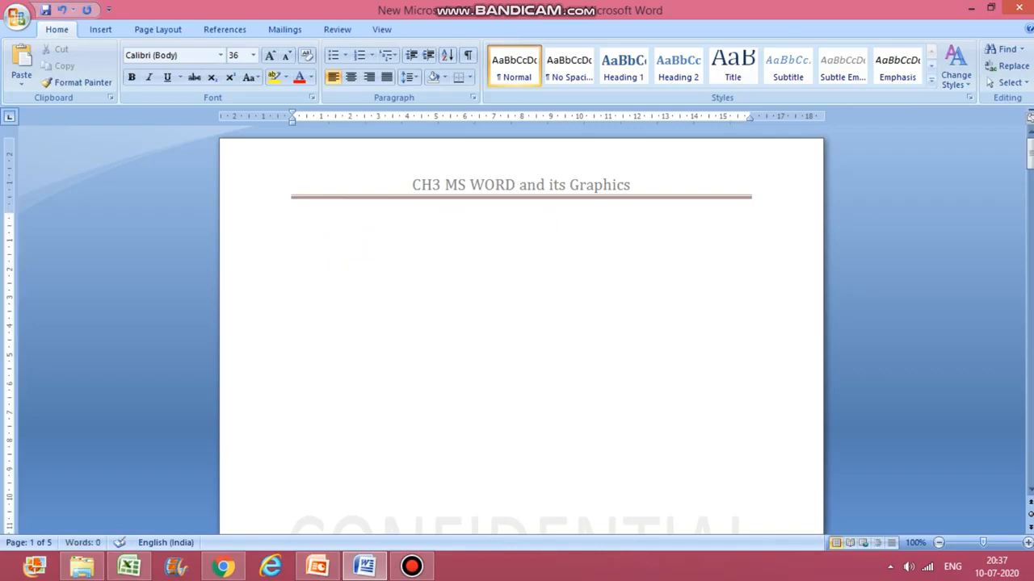
Step: Type the sentence "Hi .. We are doing Ch 3 tooday." on the first page
text(Hi .. We are doi)
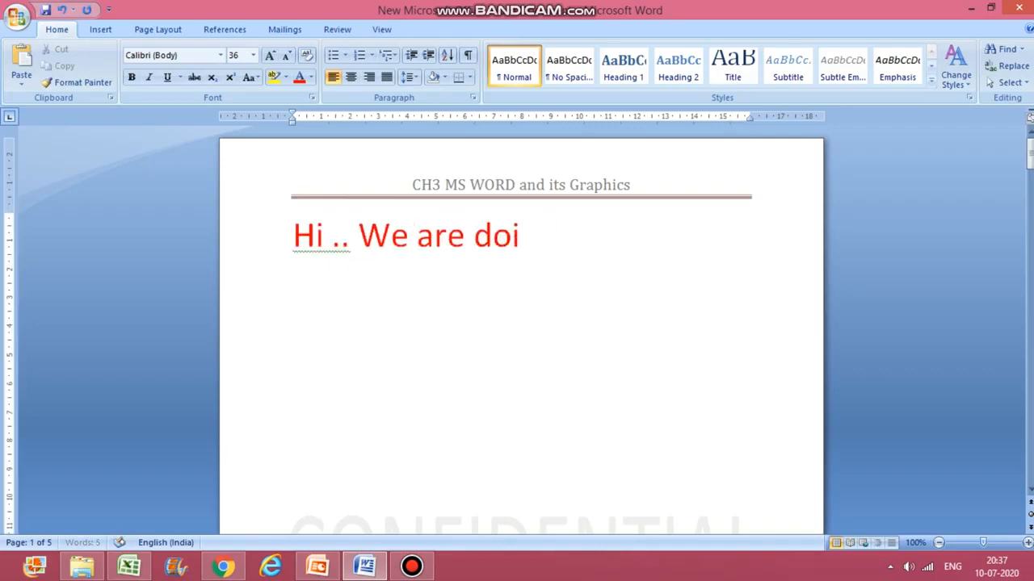
text(ng Ch 3)
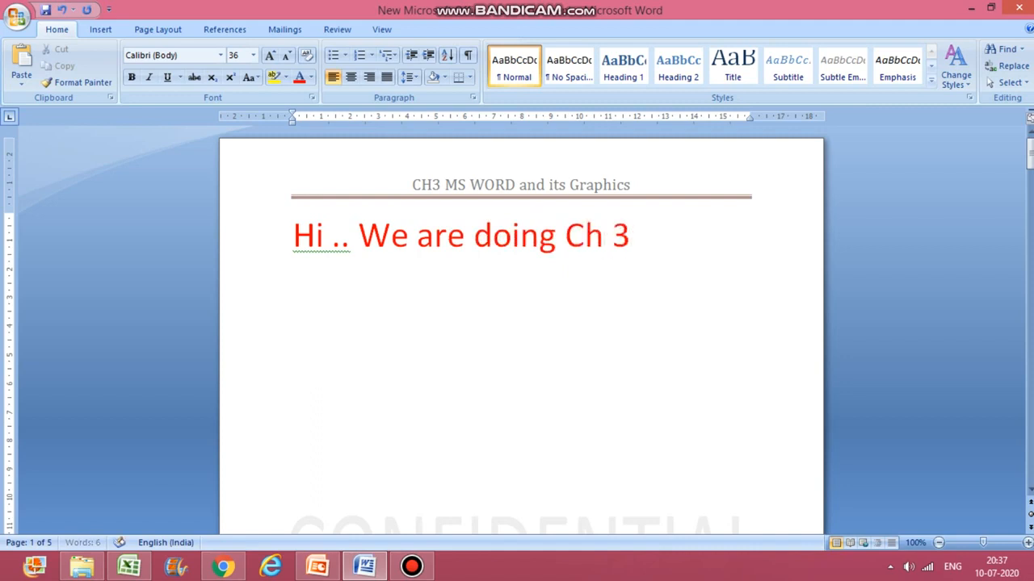
text( too)
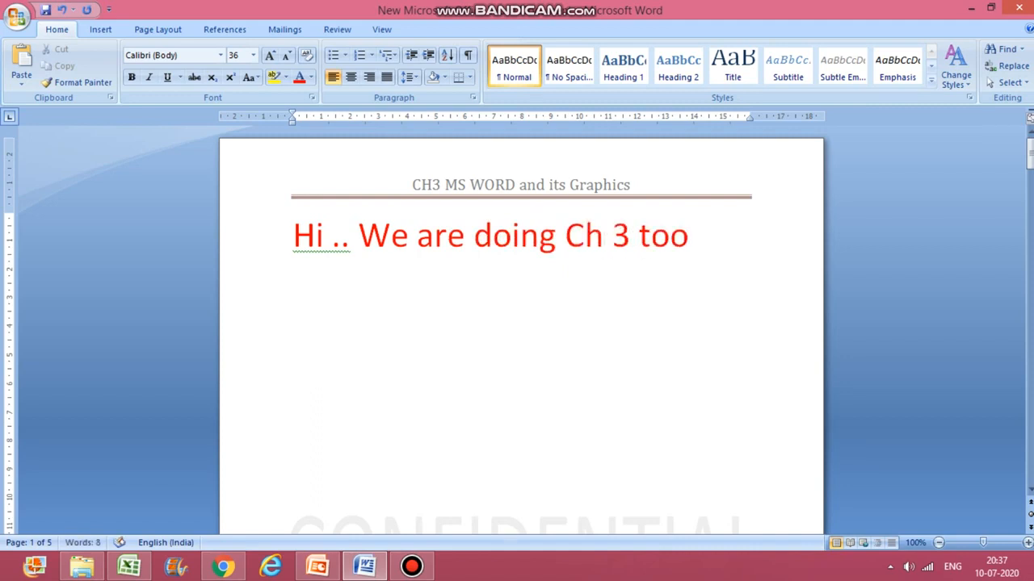
text(day.)
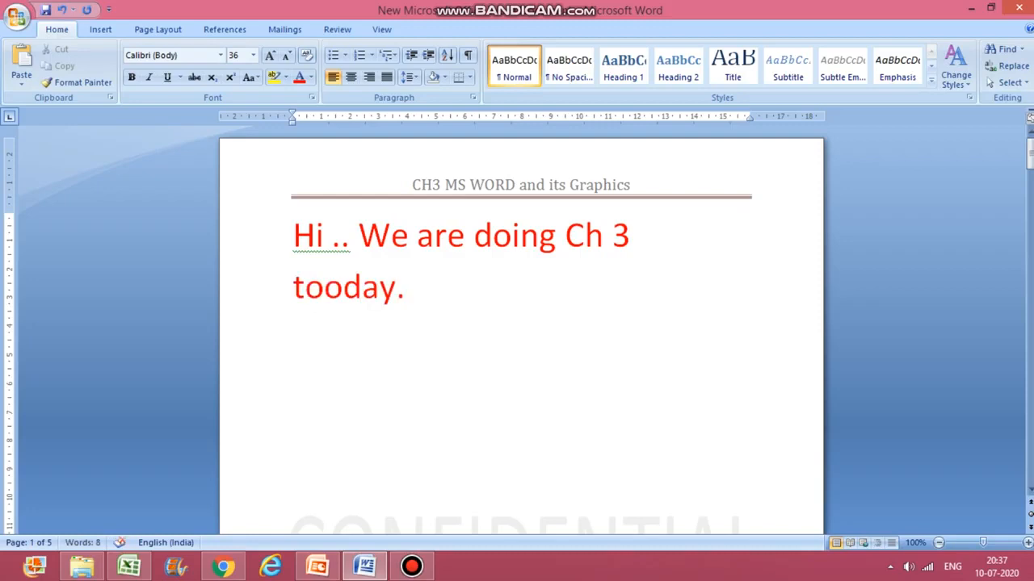
Step: Run the spelling and grammar check and remove the extra ".." after "Hi" in the sentence
click(334, 244)
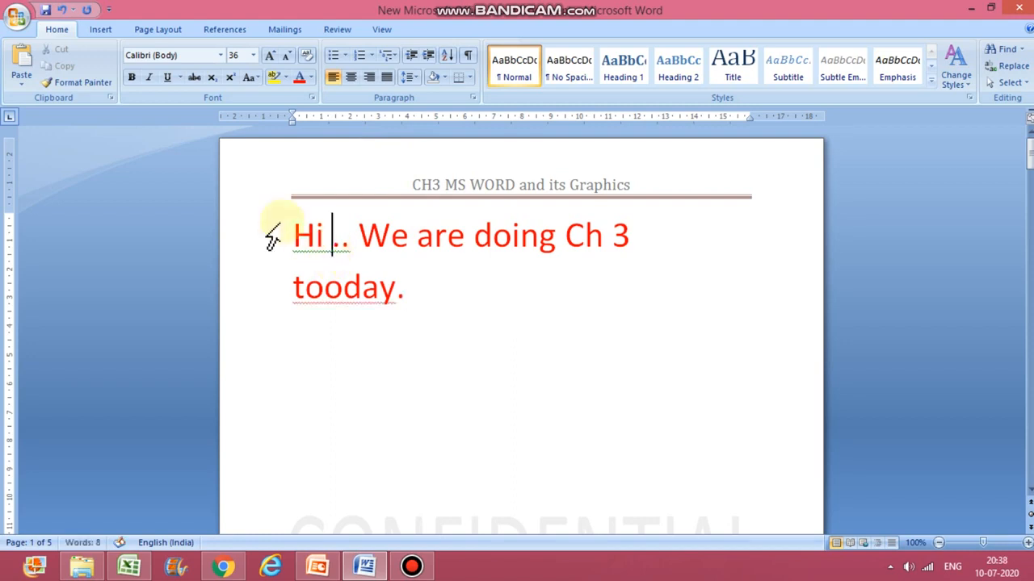
click(333, 32)
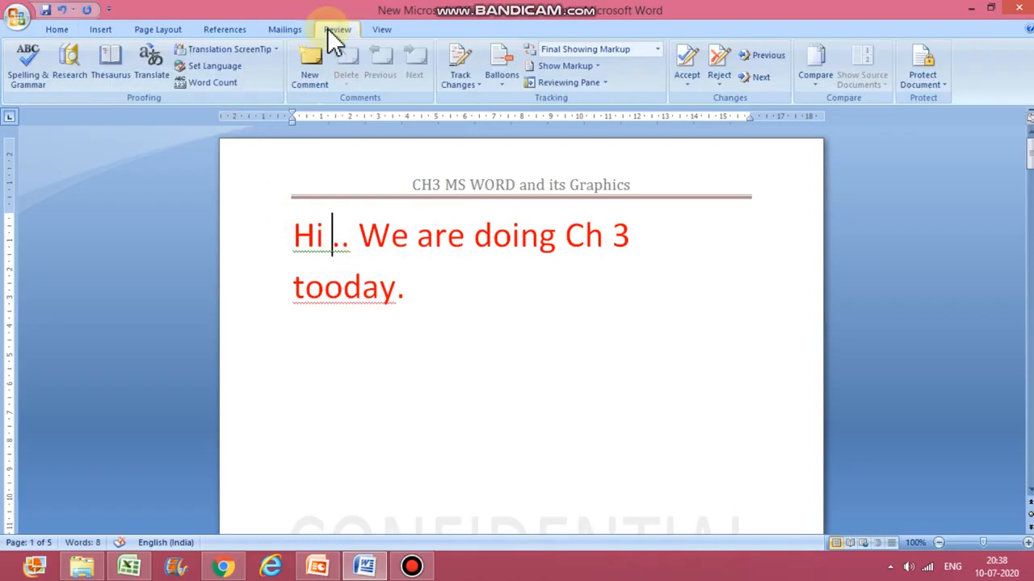
click(38, 72)
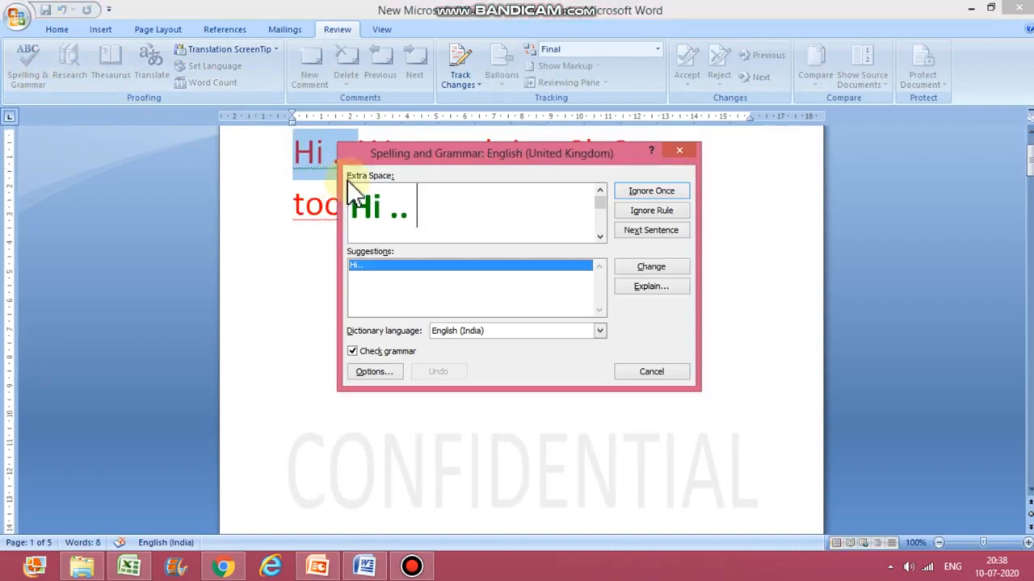
key(BackSpace)
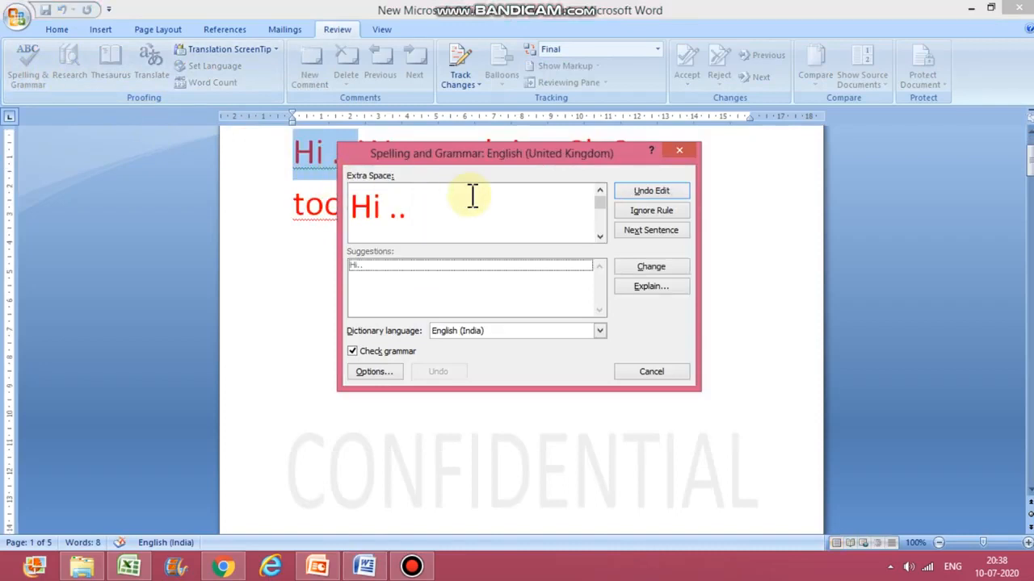
key(BackSpace)
key(BackSpace)
click(651, 266)
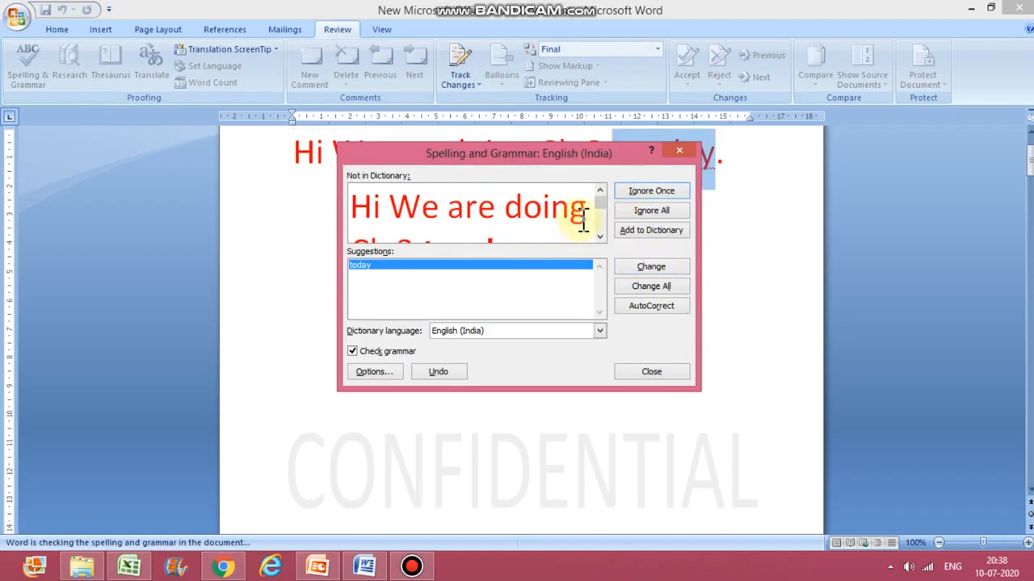
Step: Correct "tooday" to the suggested "today" and close the spelling and grammar check
drag(604, 201, 605, 222)
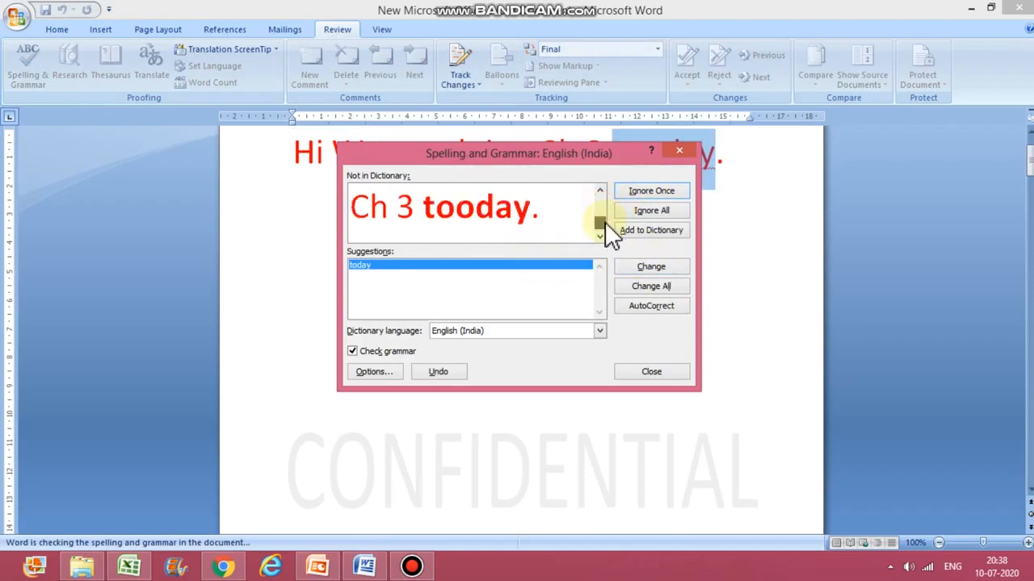
click(533, 267)
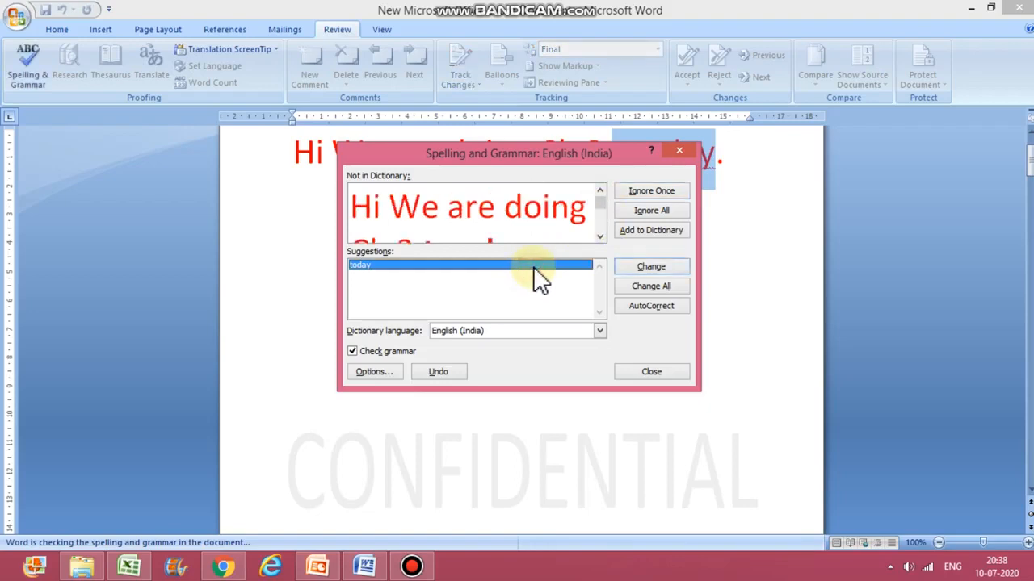
click(644, 260)
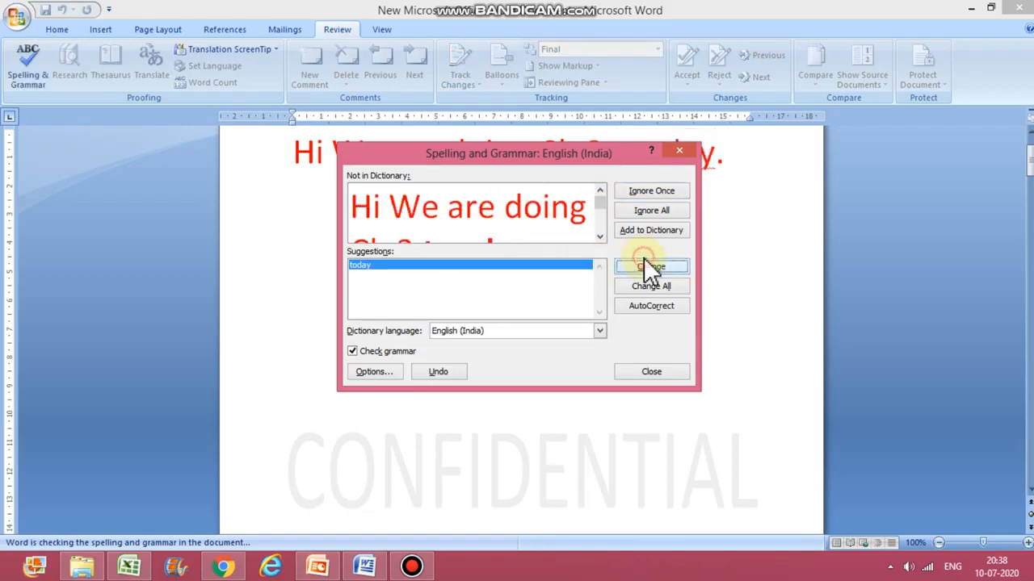
click(651, 374)
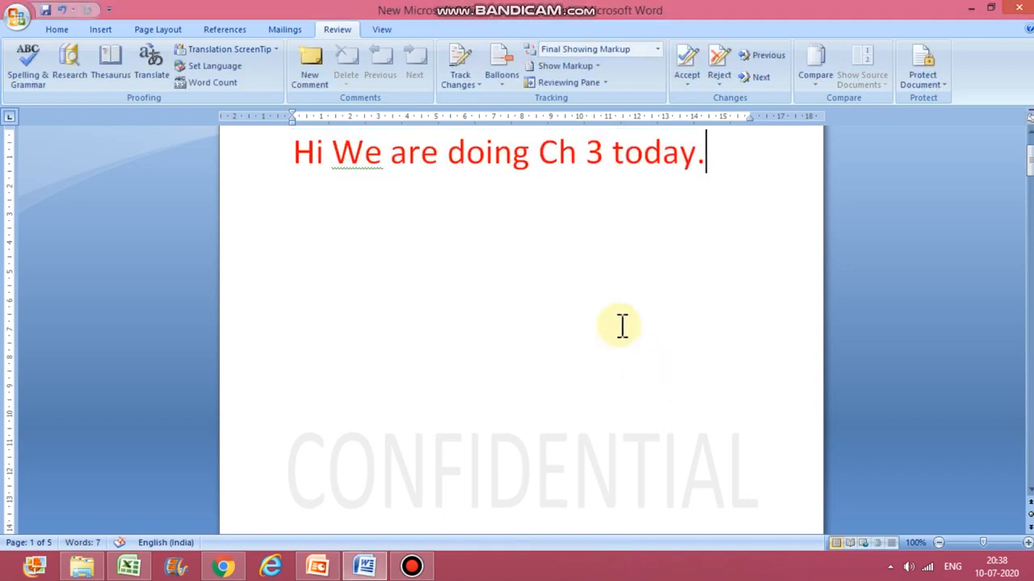
Step: Change the capital "We" to lowercase "we" in the sentence
click(355, 154)
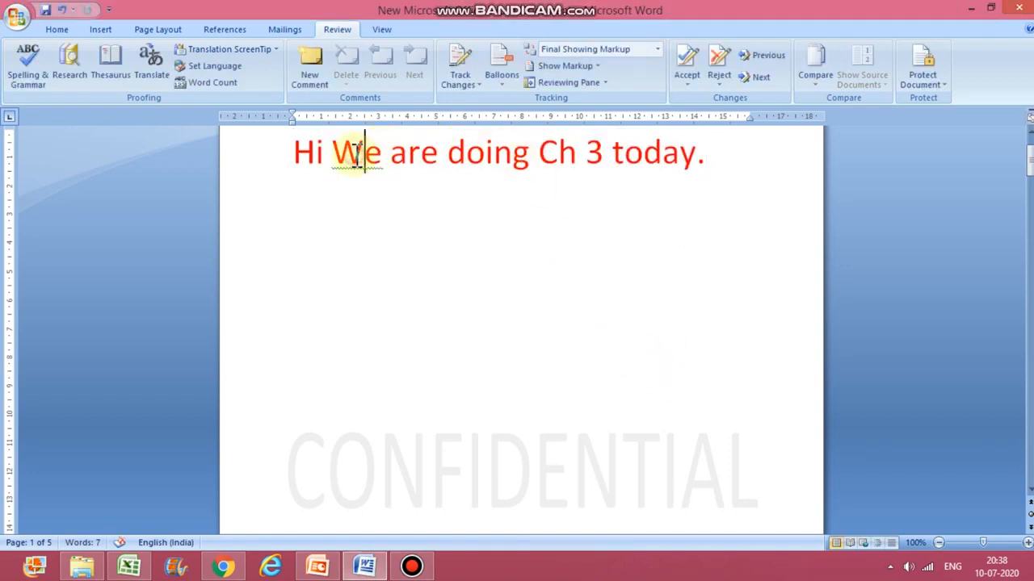
key(BackSpace)
text(w)
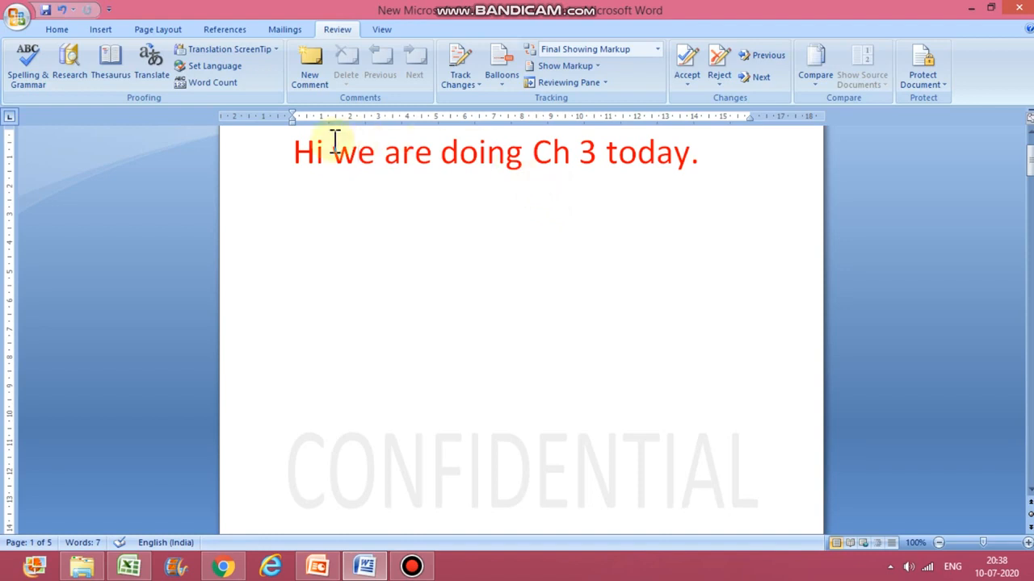
Step: Open the Research pane and look up the word "go" in the thesaurus
click(126, 77)
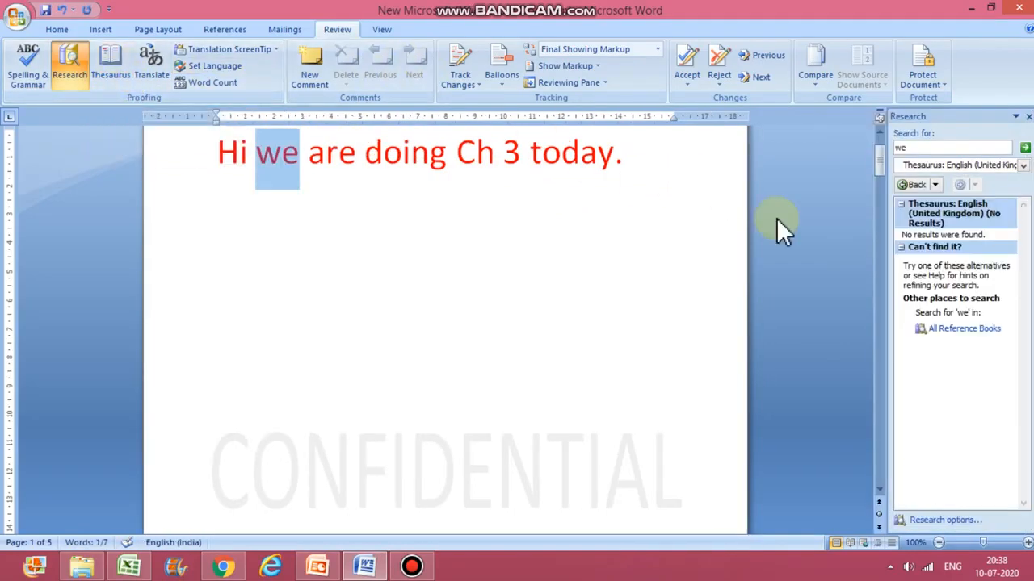
click(972, 147)
key(BackSpace)
key(BackSpace)
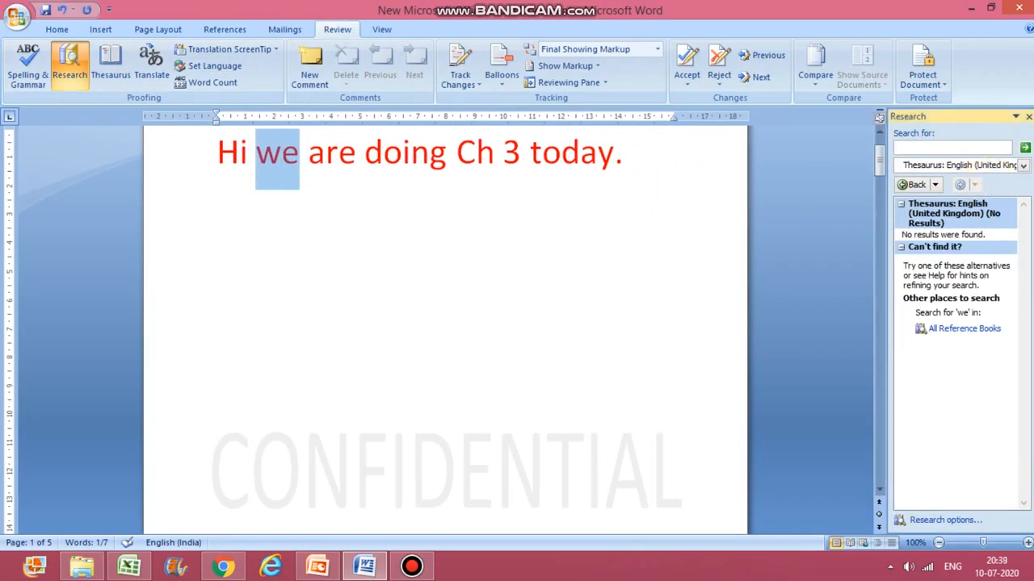
text(go)
click(1025, 150)
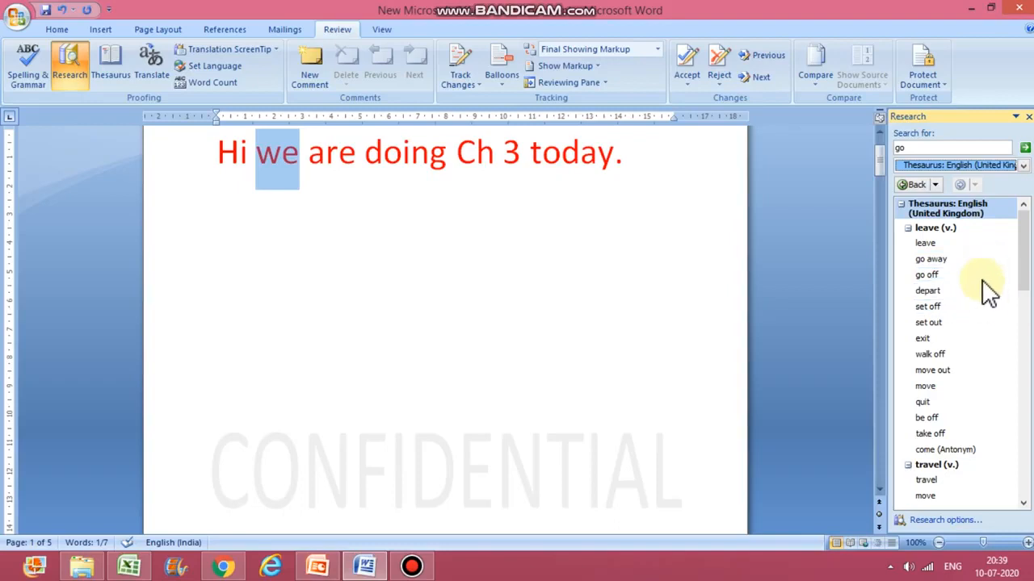
Step: Look up the synonym "go away", browse its thesaurus entries, and return to the earlier search
click(961, 262)
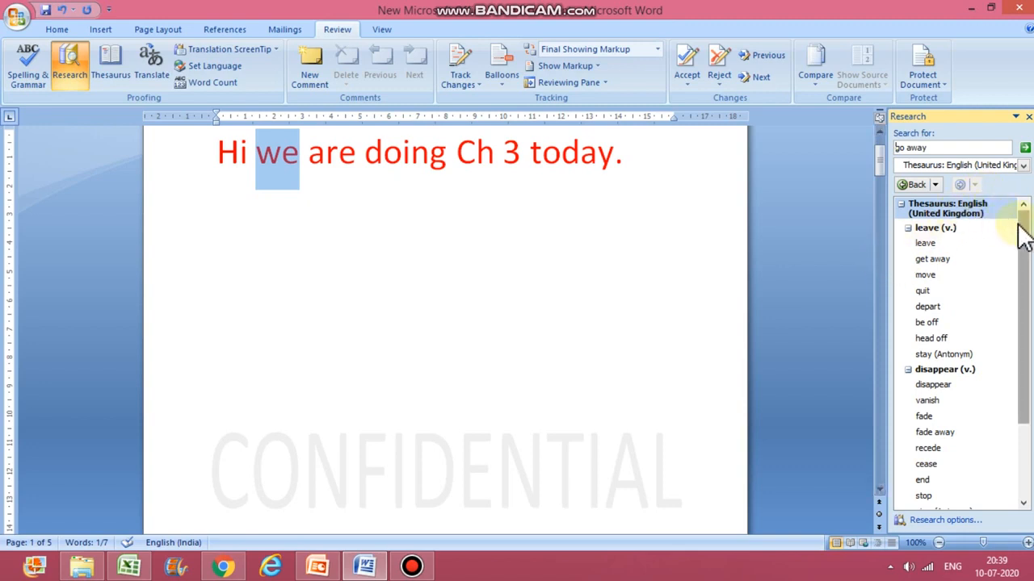
drag(1021, 231, 1032, 304)
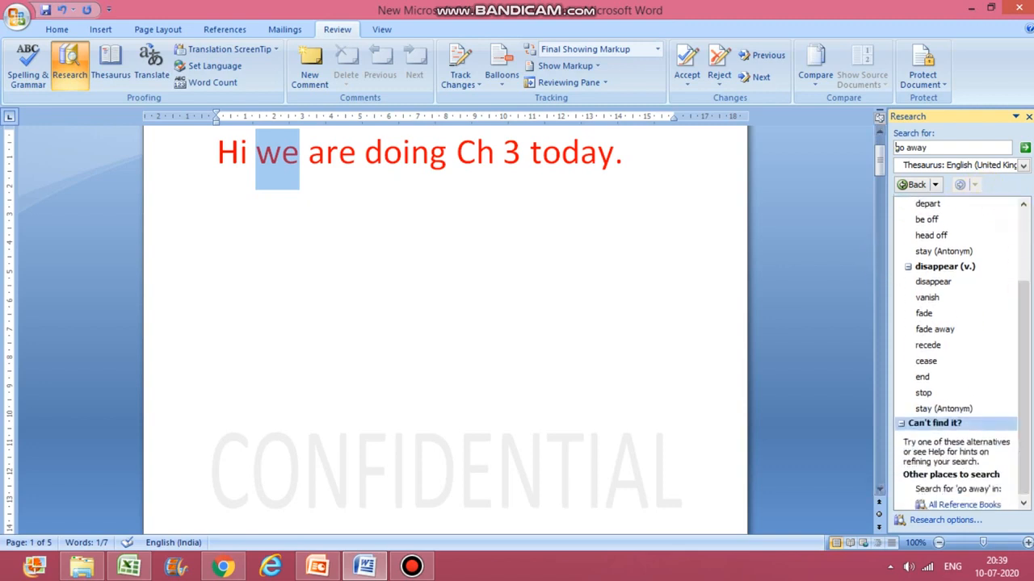
click(914, 186)
click(914, 185)
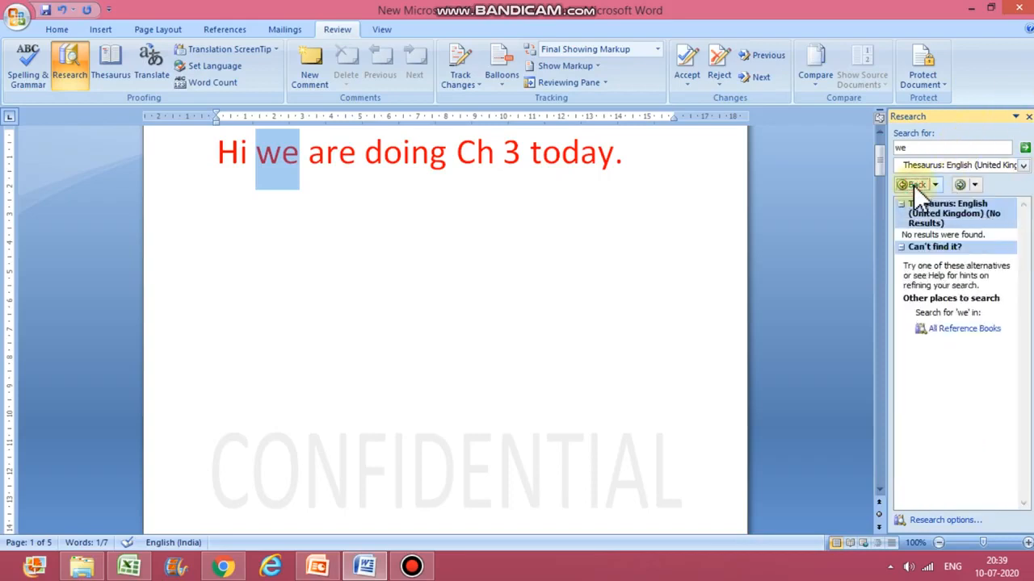
click(1025, 152)
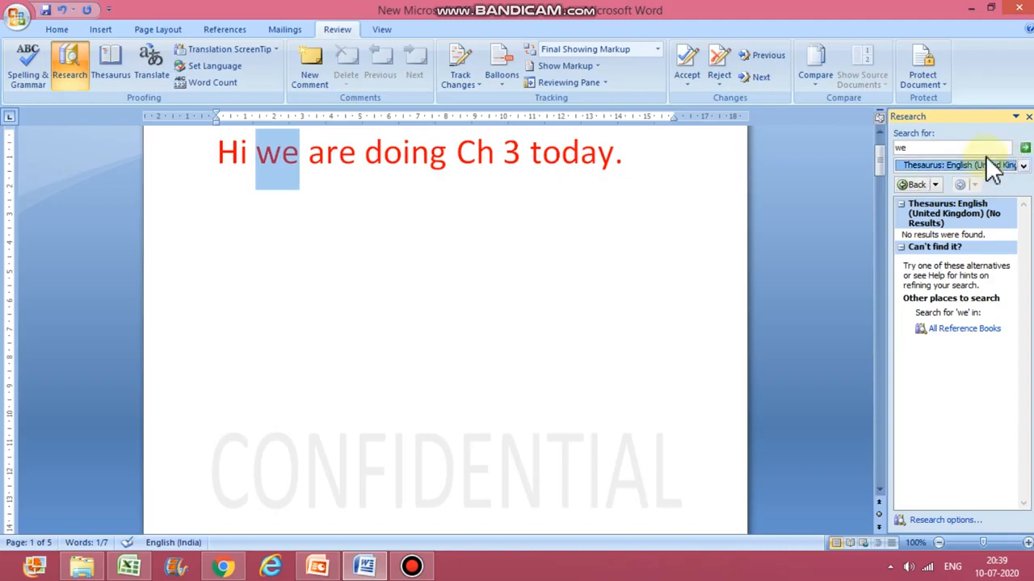
click(998, 147)
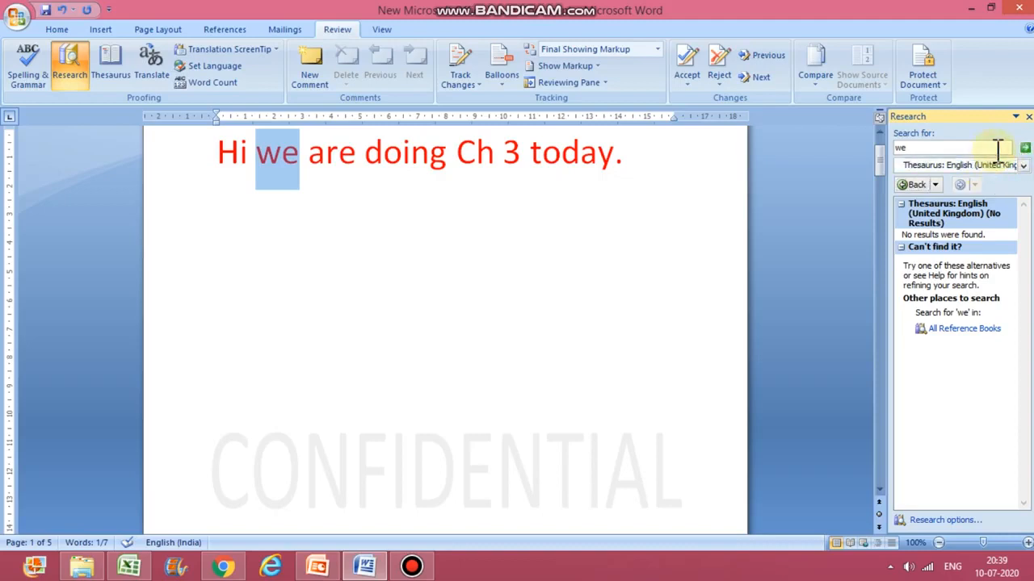